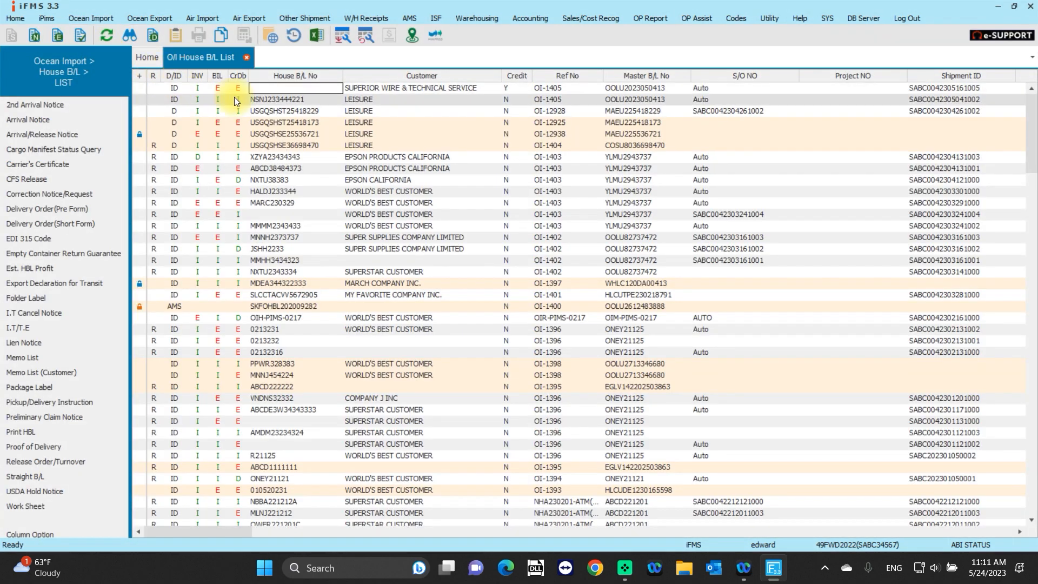
# Open the second house B/L in the ocean import list, for customer LEISURE, for editing and show its billings.
pyautogui.click(365, 100)
pyautogui.rightClick(365, 100)
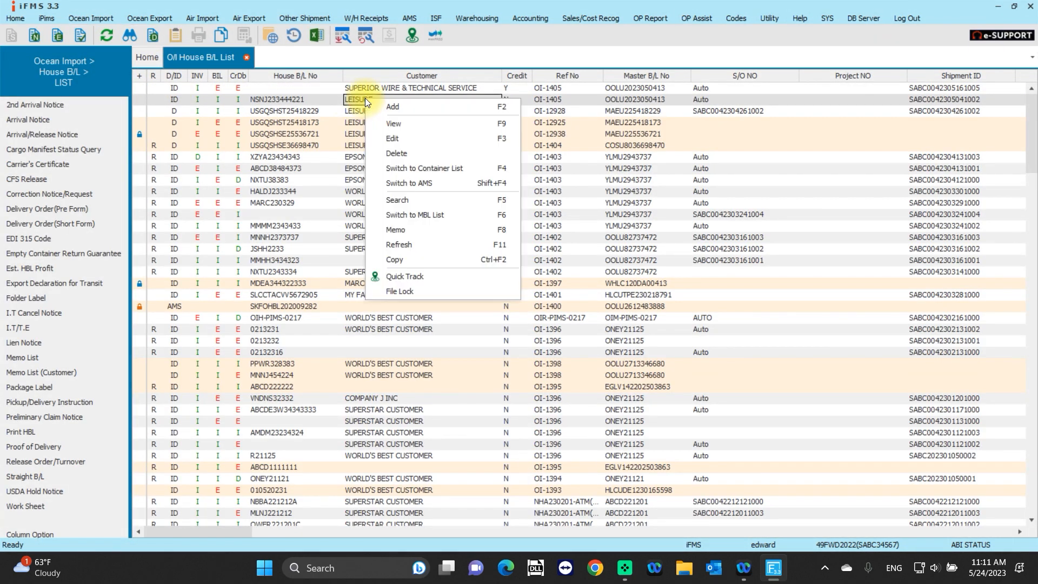
pyautogui.click(390, 141)
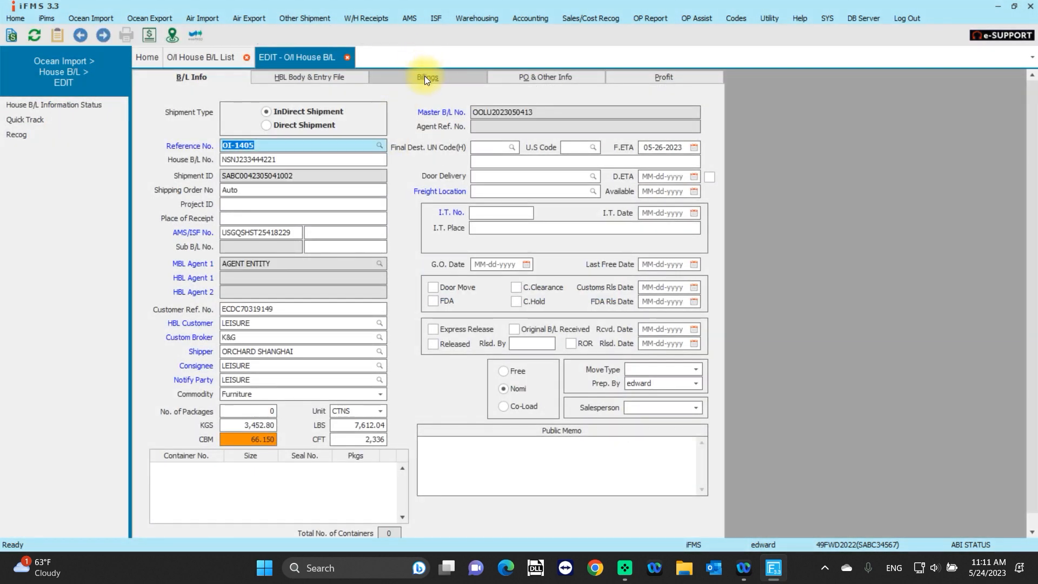
pyautogui.click(425, 78)
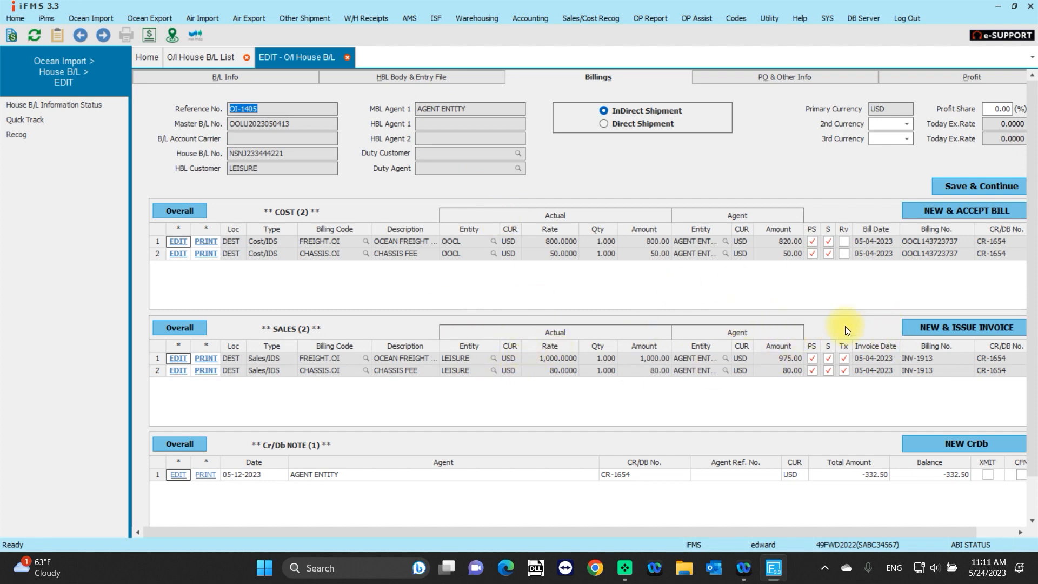
# Start a new sales invoice for the shipment and add a line item with billing code FREIGHT.OI.
pyautogui.click(933, 329)
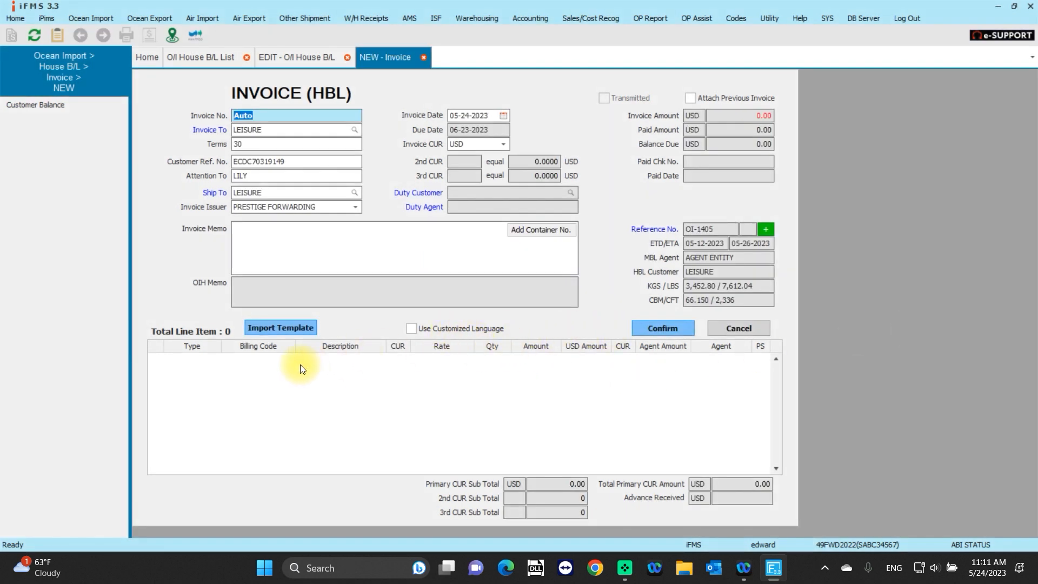
pyautogui.click(194, 363)
pyautogui.write('f')
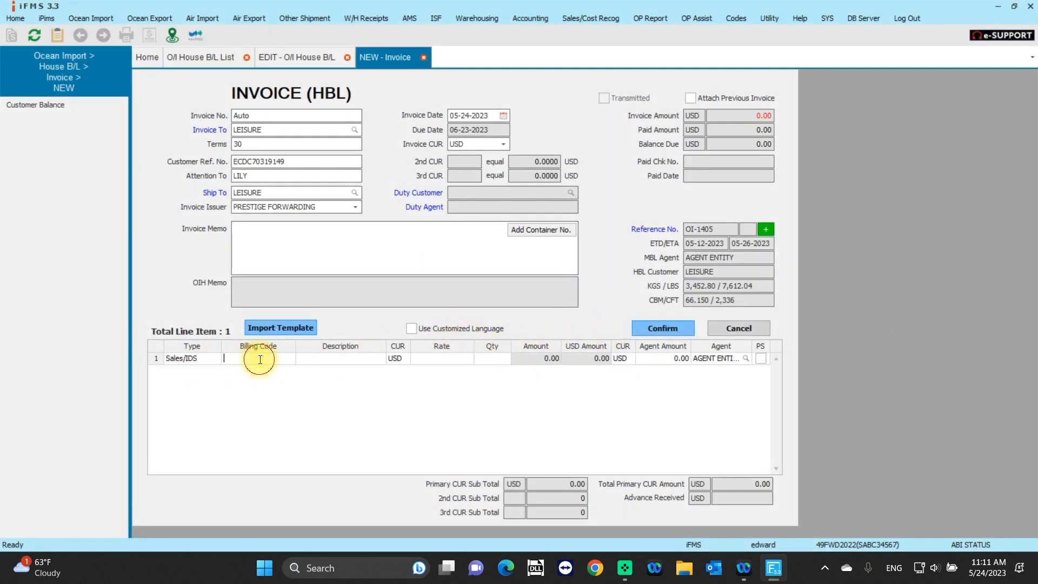
pyautogui.write('re')
pyautogui.press('Return')
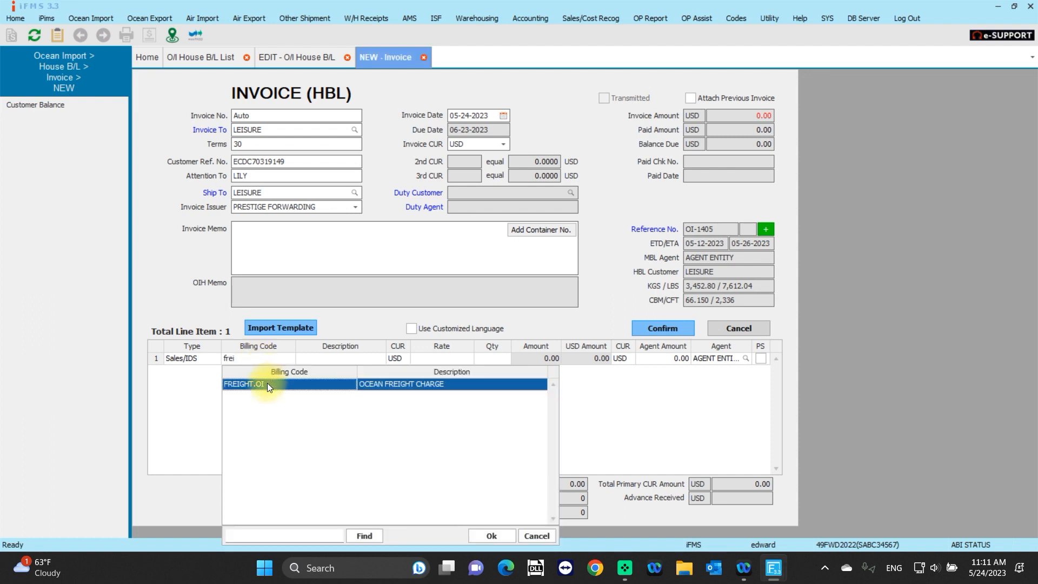
pyautogui.doubleClick(267, 384)
# Set the ocean freight line's rate to 500 and save the new invoice.
pyautogui.click(431, 361)
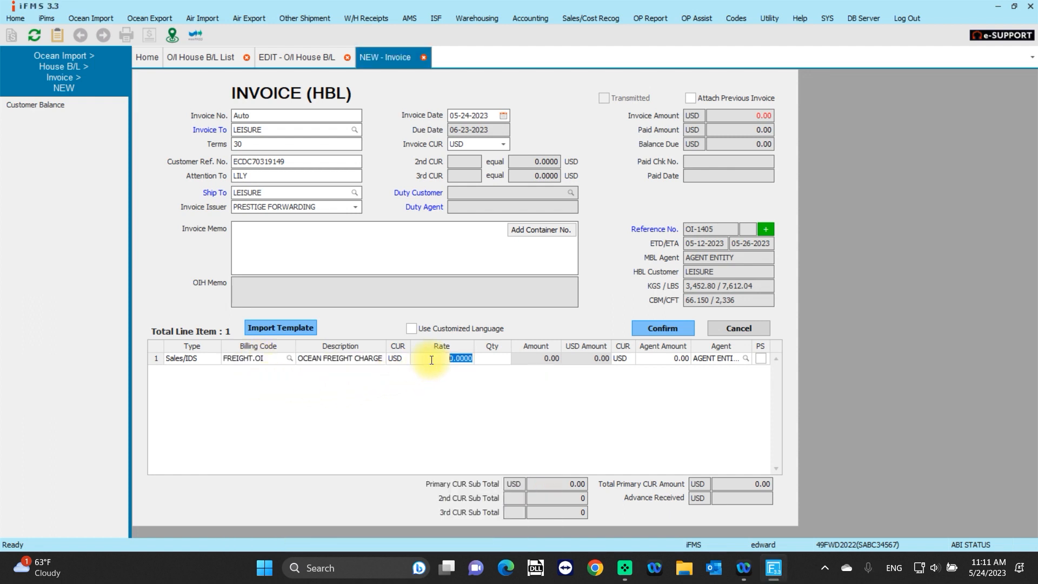
pyautogui.write('5000')
pyautogui.press('BackSpace')
pyautogui.click(502, 358)
pyautogui.click(654, 327)
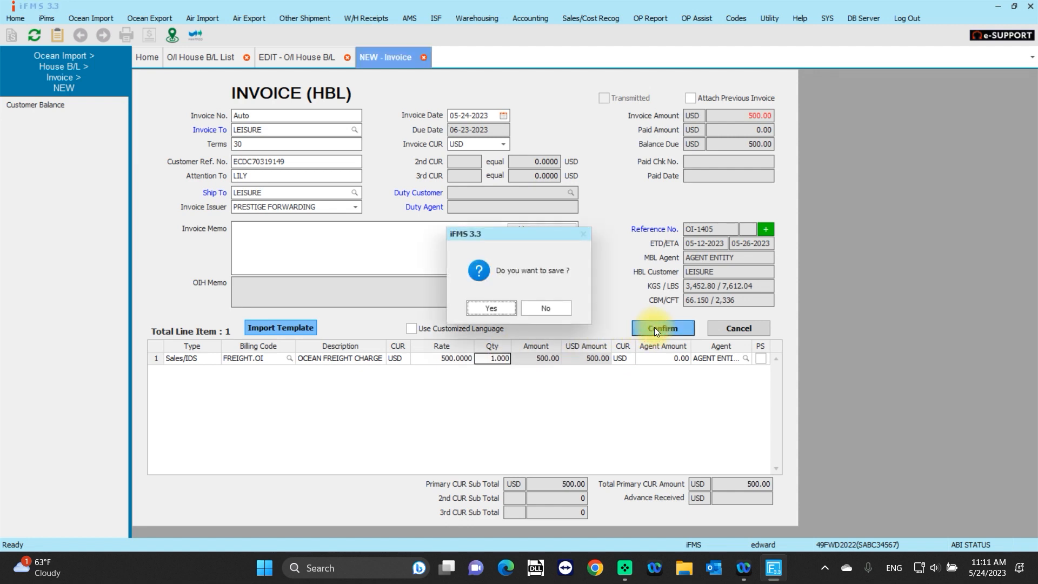
pyautogui.click(487, 311)
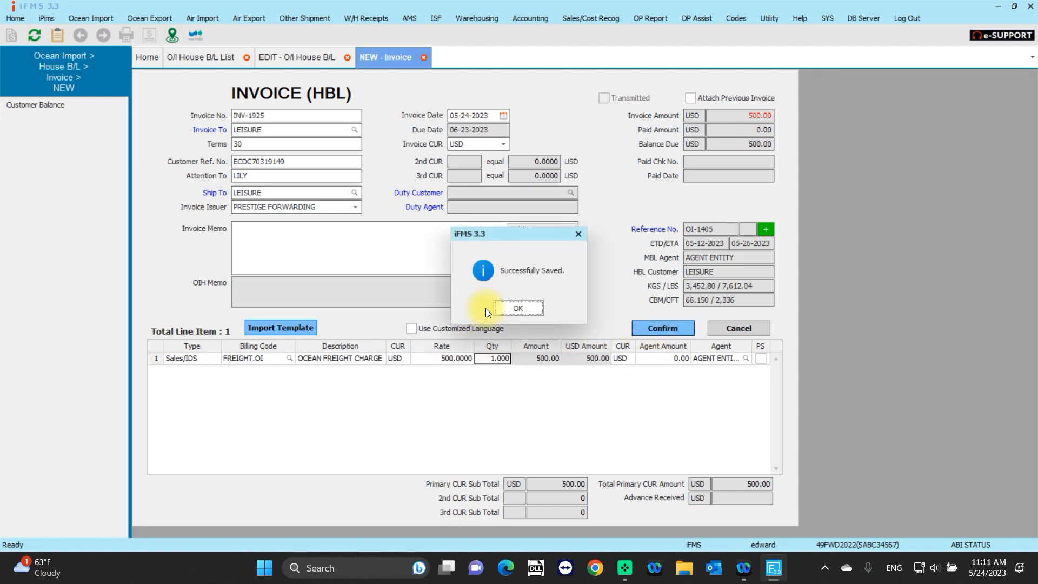
pyautogui.click(503, 308)
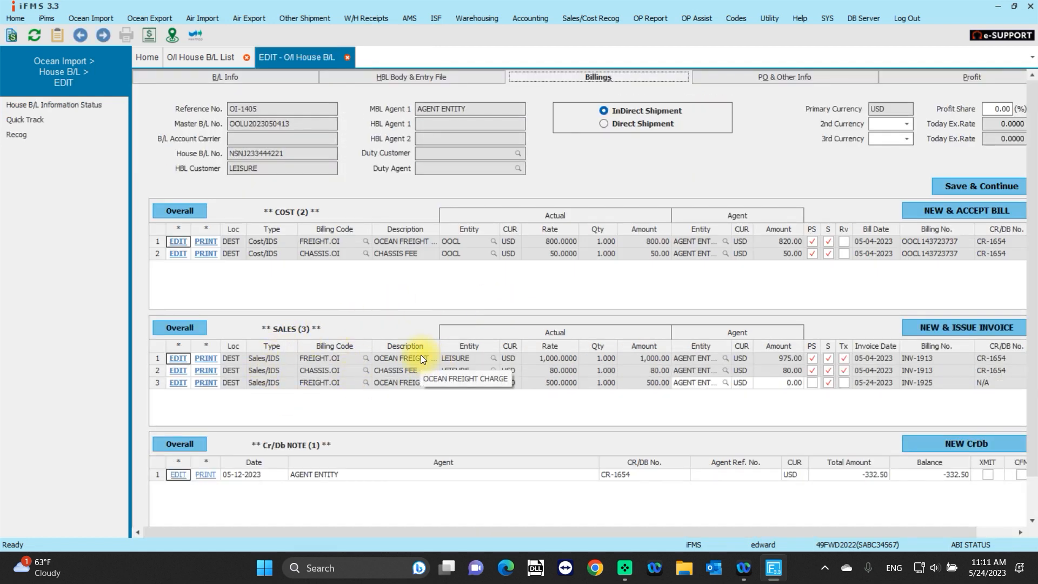
# Amend the new invoice on the third sales line, setting its ocean freight rate to 550, and save it.
pyautogui.click(177, 387)
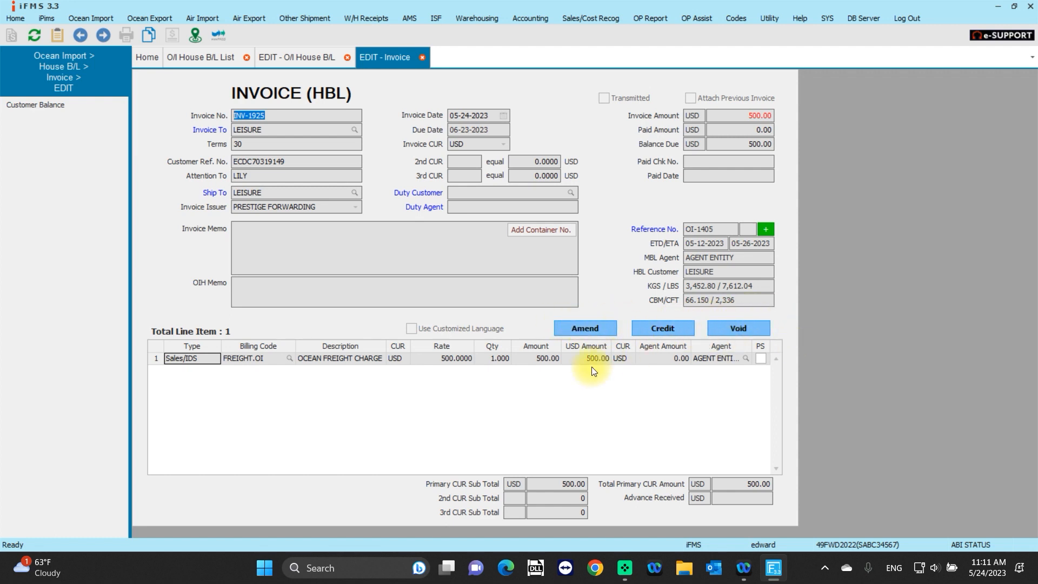
pyautogui.click(588, 328)
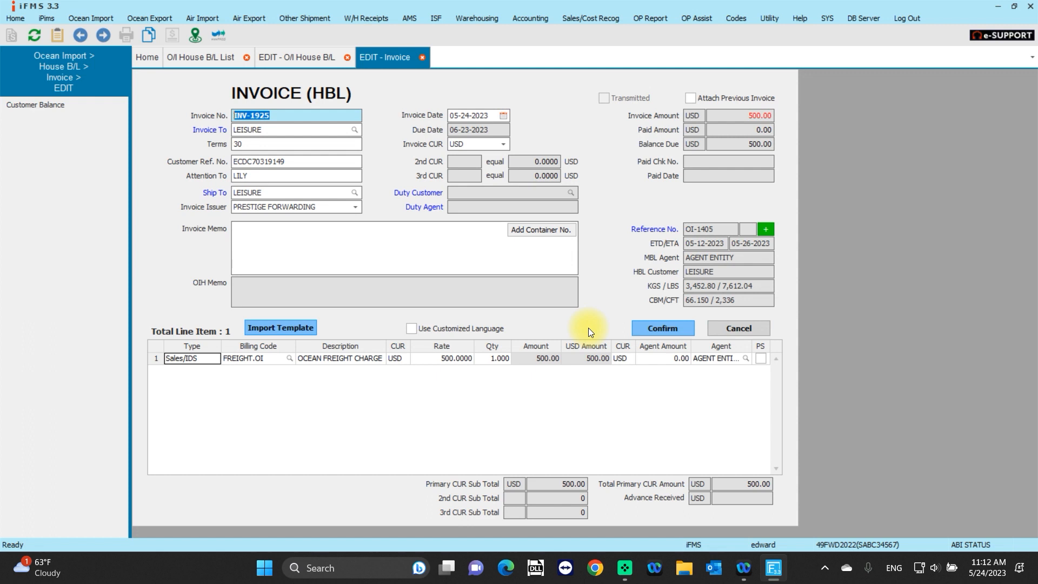
pyautogui.click(446, 359)
pyautogui.click(453, 360)
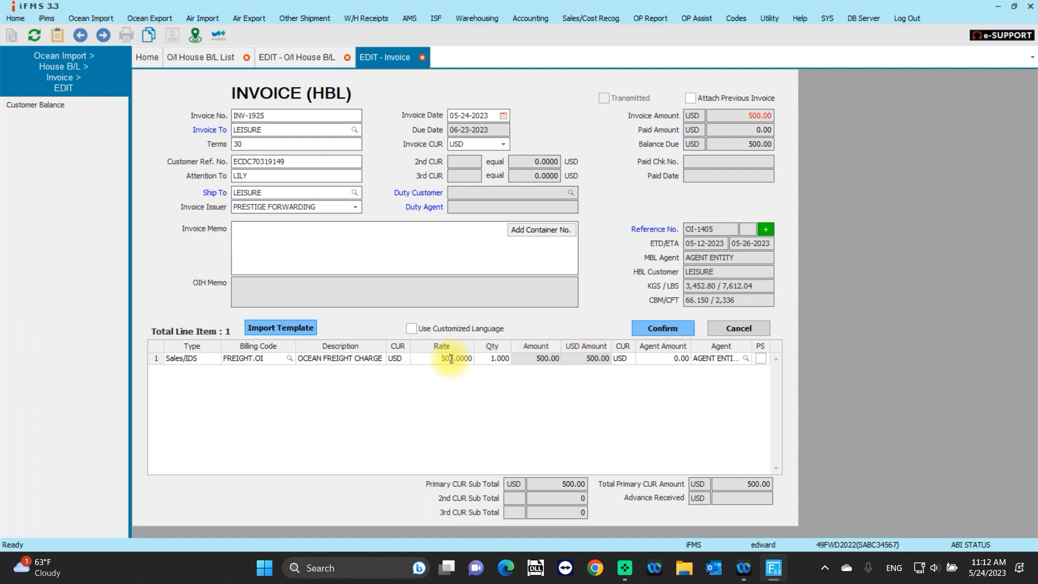
pyautogui.press('BackSpace')
pyautogui.click(659, 328)
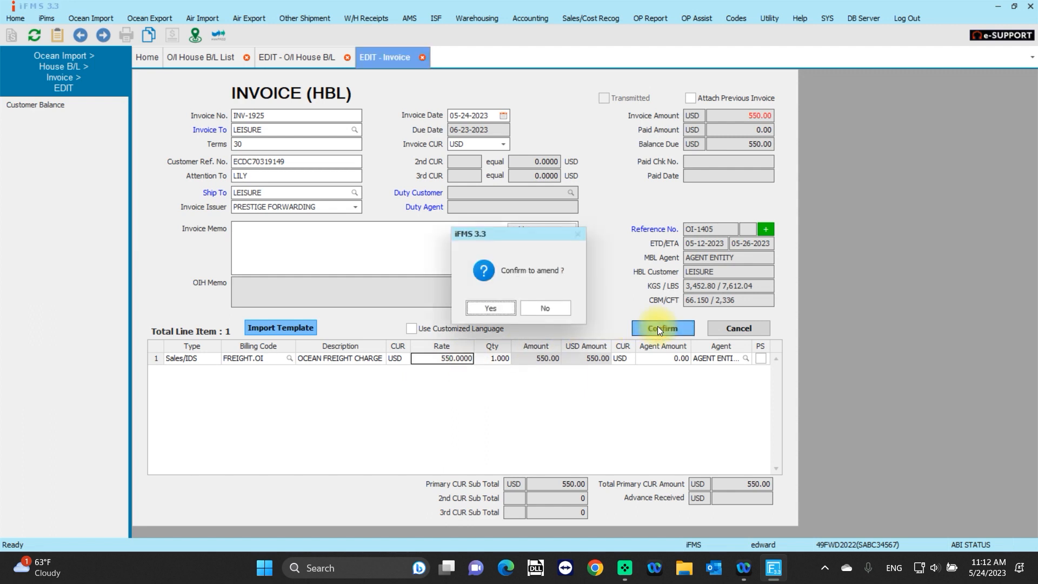
pyautogui.click(490, 307)
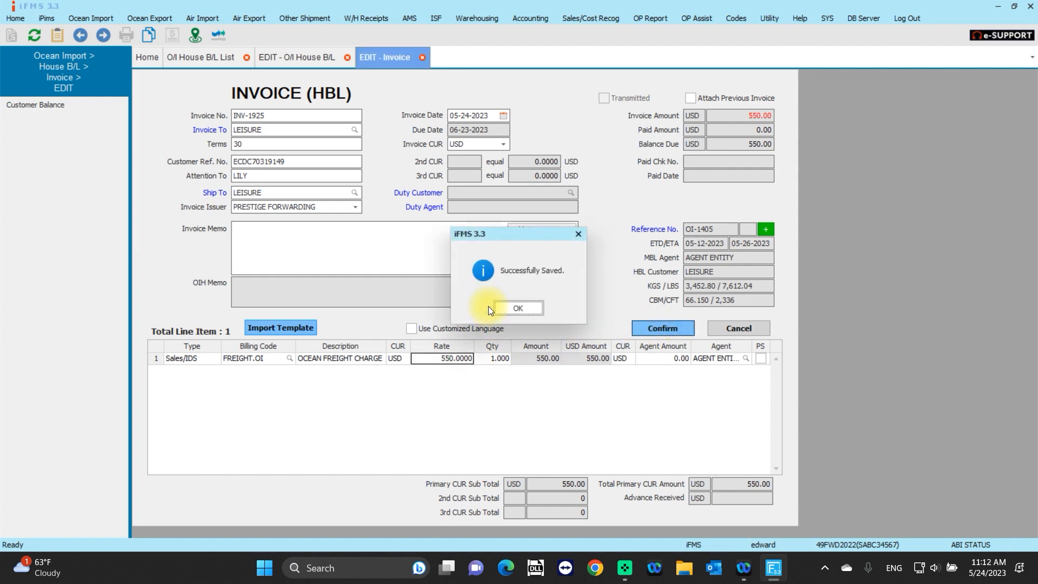
pyautogui.click(506, 307)
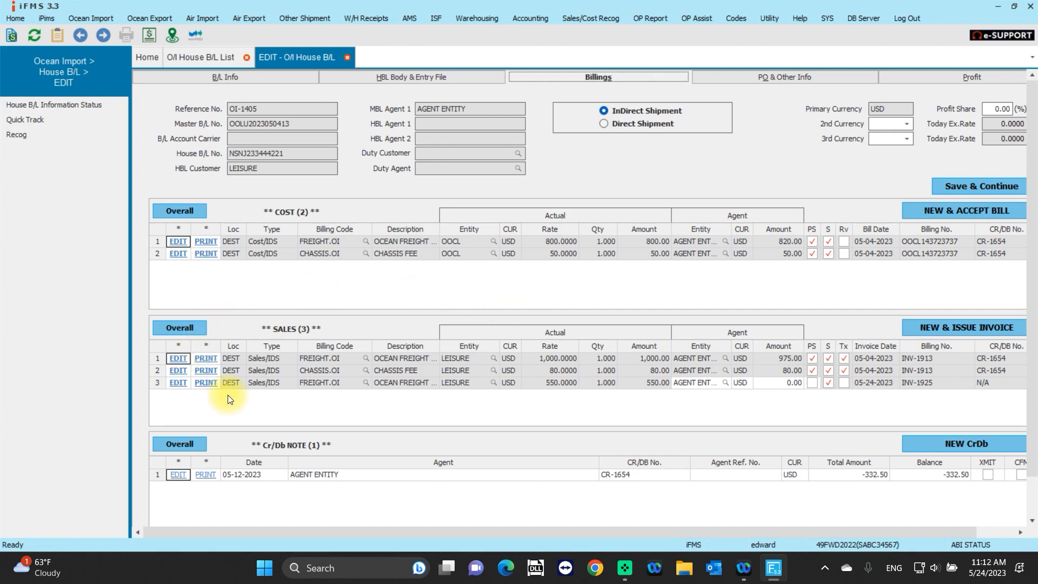
# Generate the amended invoice's print preview, e-mail it to the customer contact, and close the preview.
pyautogui.click(206, 383)
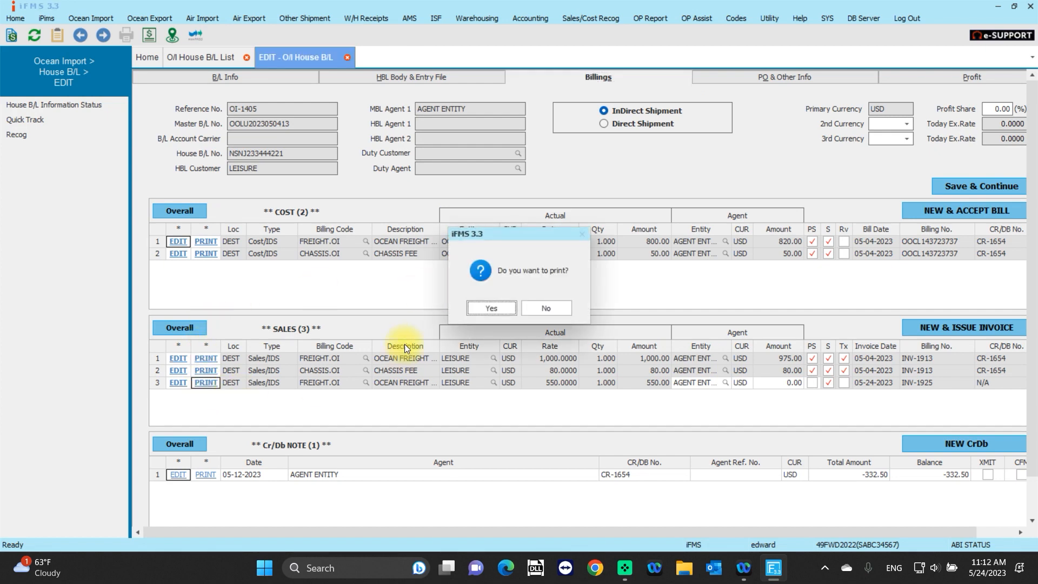
pyautogui.click(484, 307)
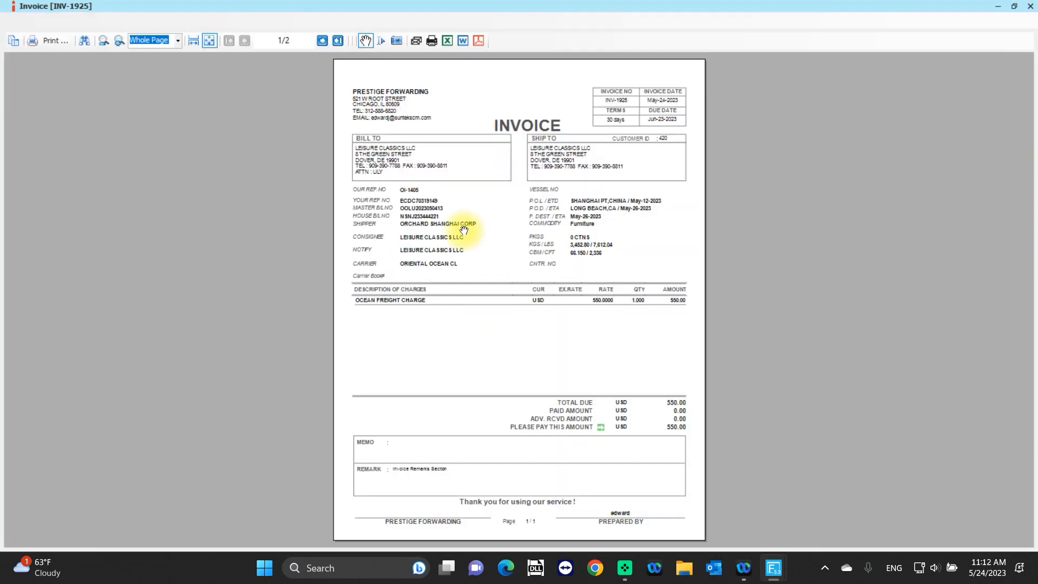
pyautogui.click(417, 42)
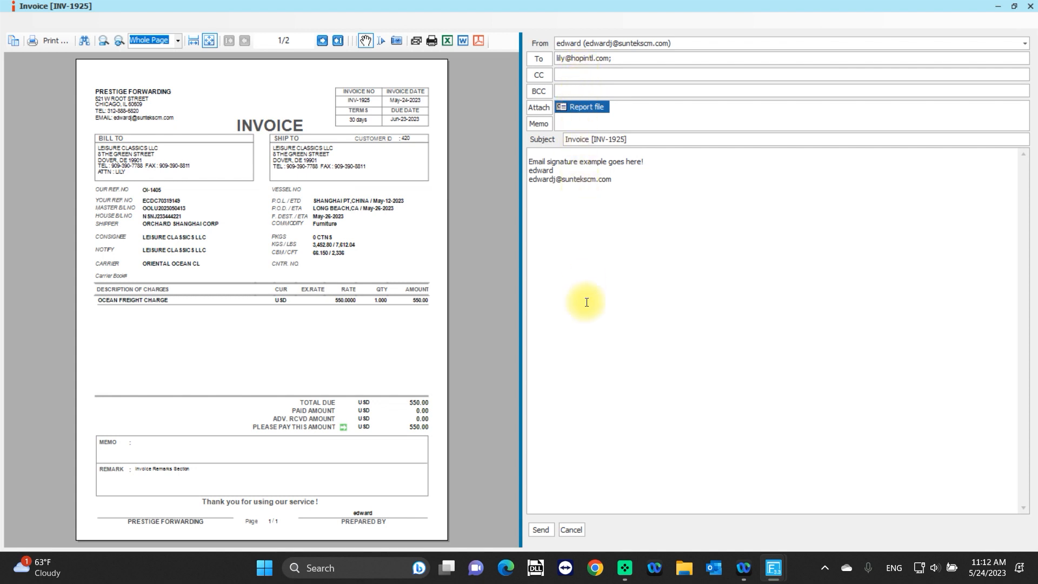
pyautogui.click(549, 531)
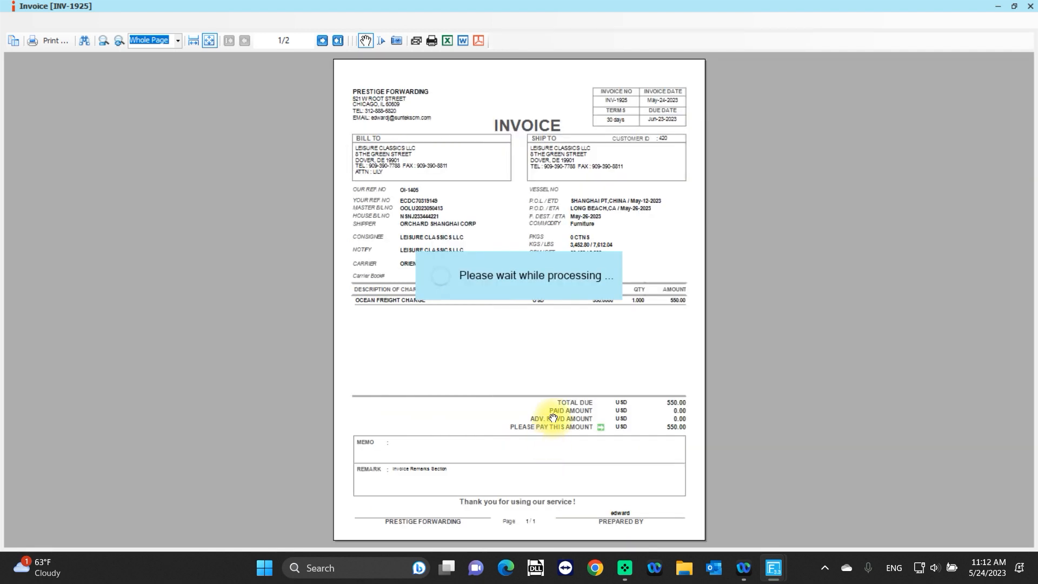
pyautogui.click(1027, 7)
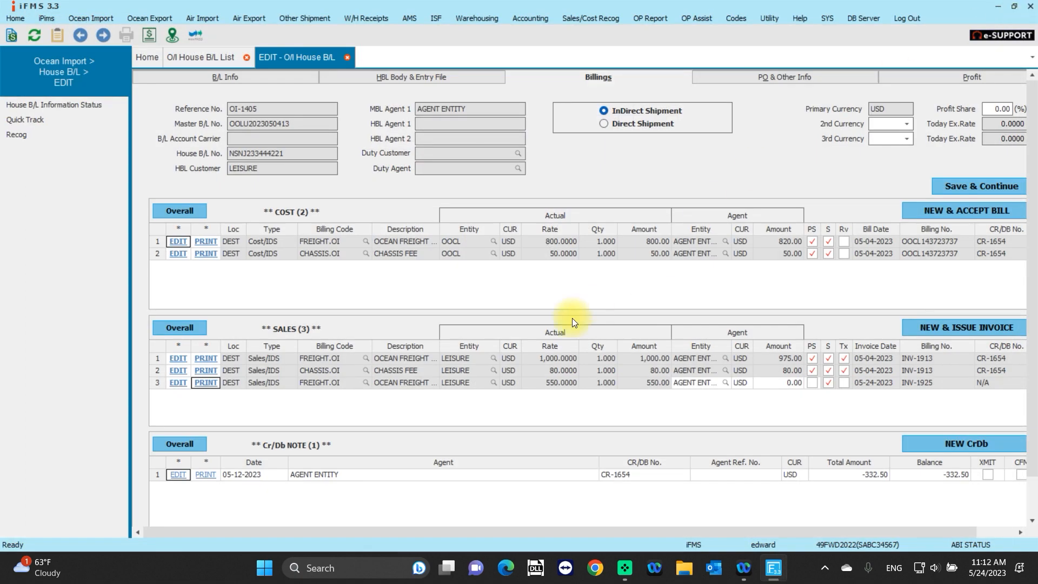
# Amend the transmitted invoice on the third sales line as a revision, setting its ocean freight rate to 600, and save it.
pyautogui.click(182, 382)
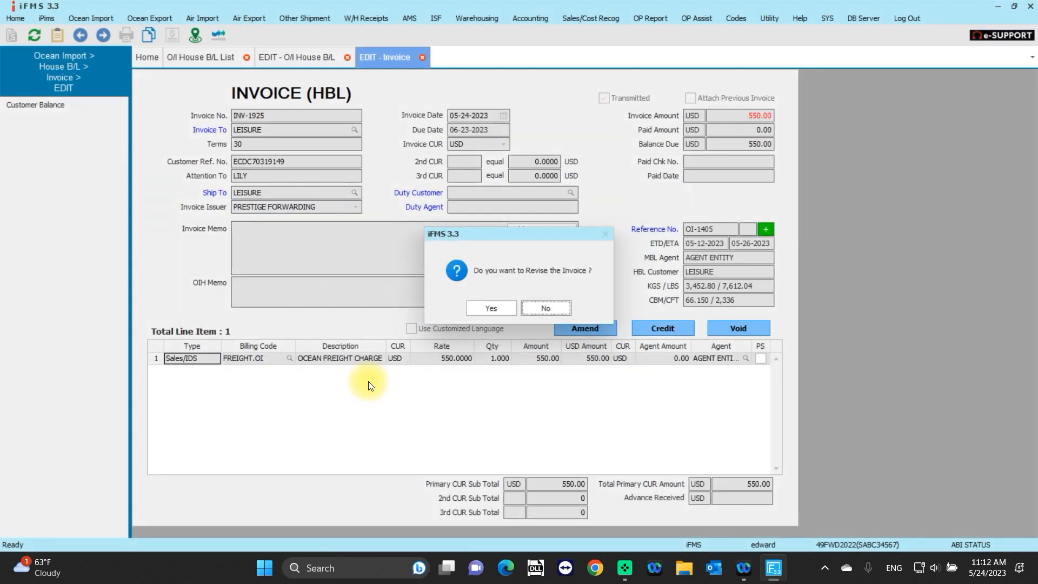
pyautogui.click(499, 307)
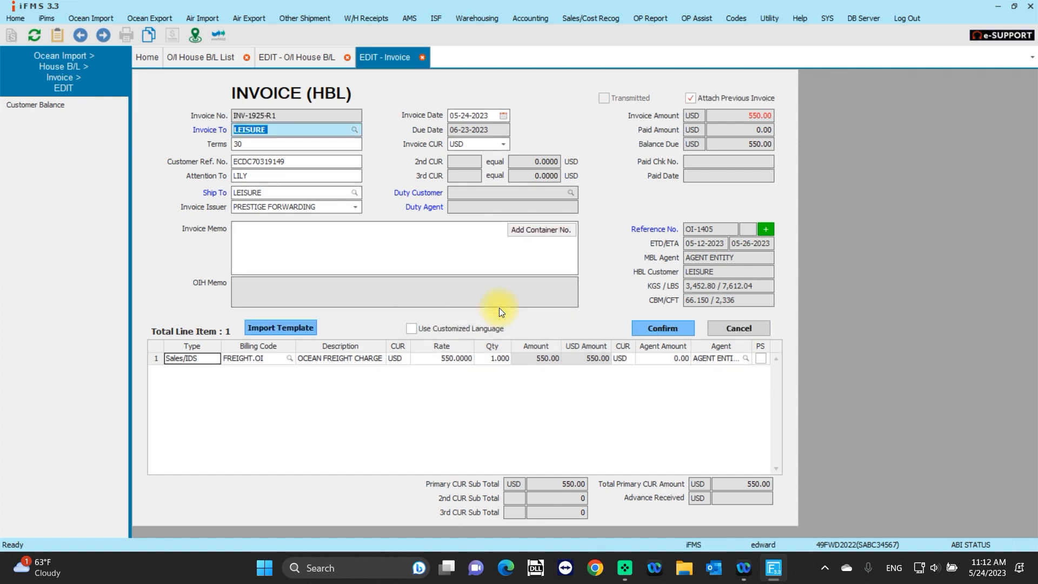
pyautogui.click(446, 361)
pyautogui.click(460, 358)
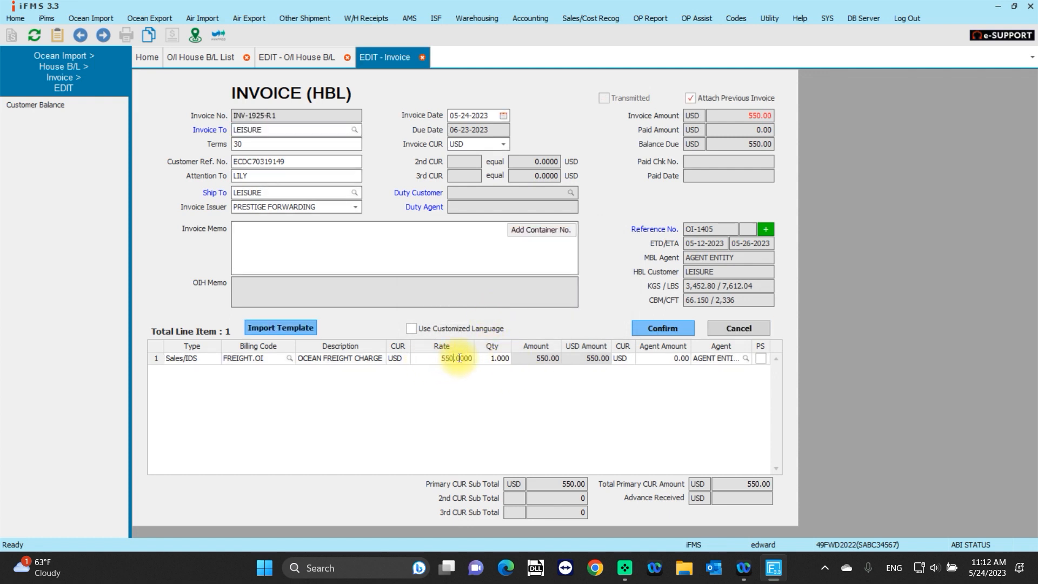
pyautogui.press('BackSpace')
pyautogui.press('BackSpace')
pyautogui.press('BackSpace')
pyautogui.write('600')
pyautogui.click(671, 324)
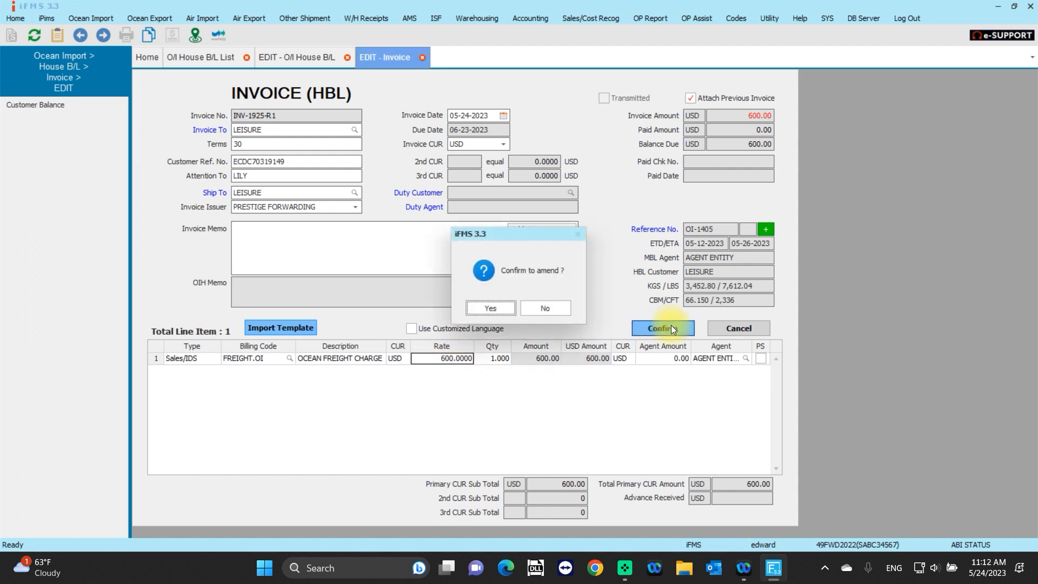
pyautogui.click(491, 308)
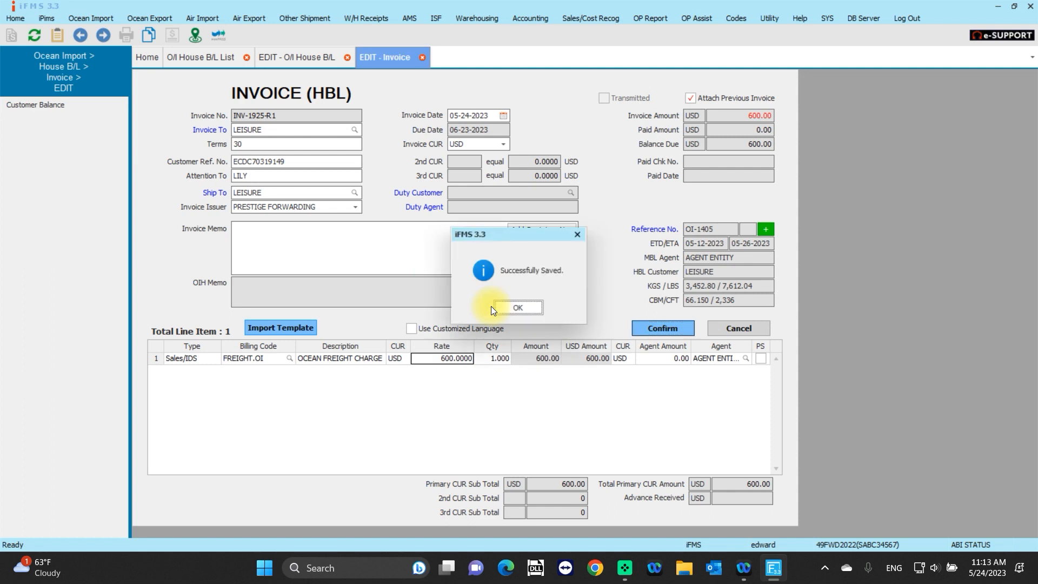
pyautogui.click(508, 309)
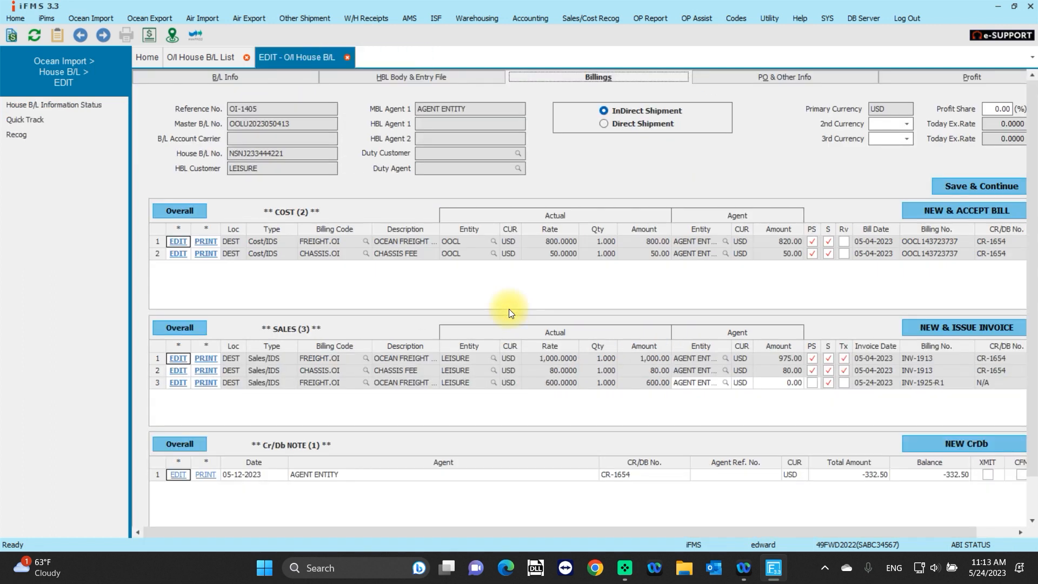
# Reopen the revised invoice from the third sales line to examine its invoice number suffix, and close it.
pyautogui.click(178, 384)
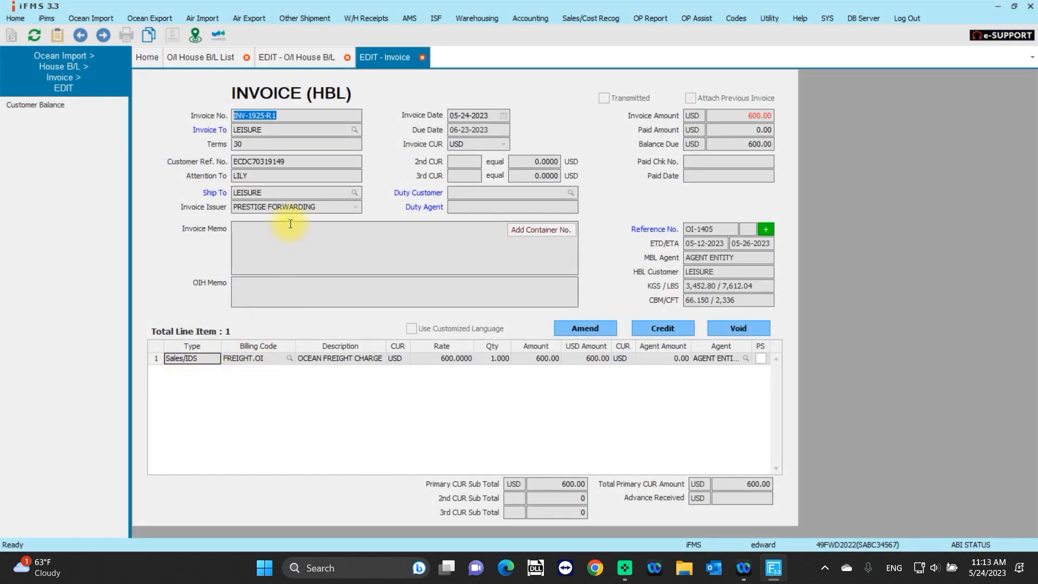
pyautogui.click(286, 117)
pyautogui.moveTo(263, 115); pyautogui.dragTo(277, 113)
pyautogui.click(422, 58)
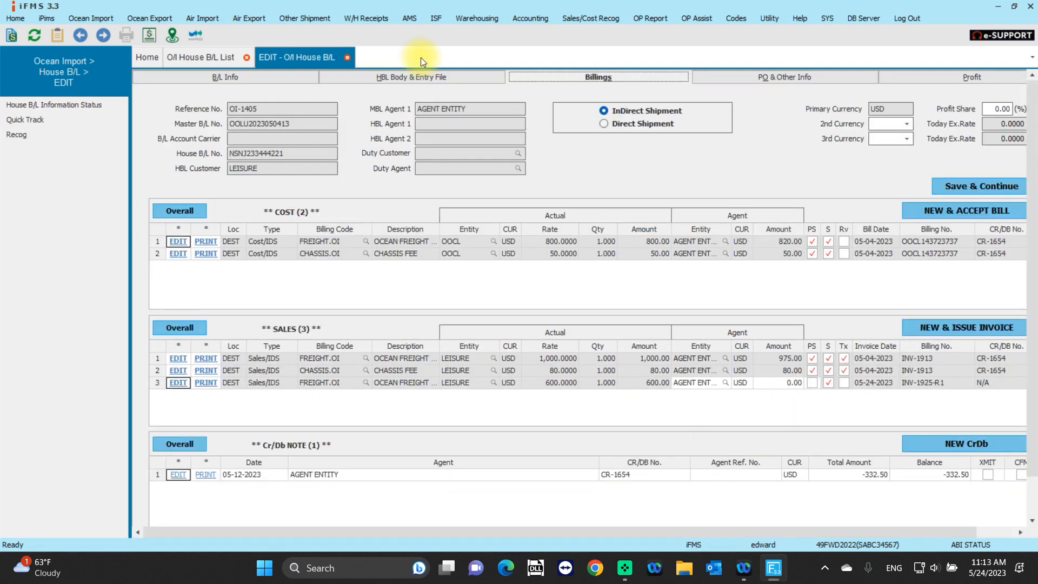
# Preview the revised invoice for printing and page through its document, returning to the first page to compare the revised and previous invoices.
pyautogui.click(207, 383)
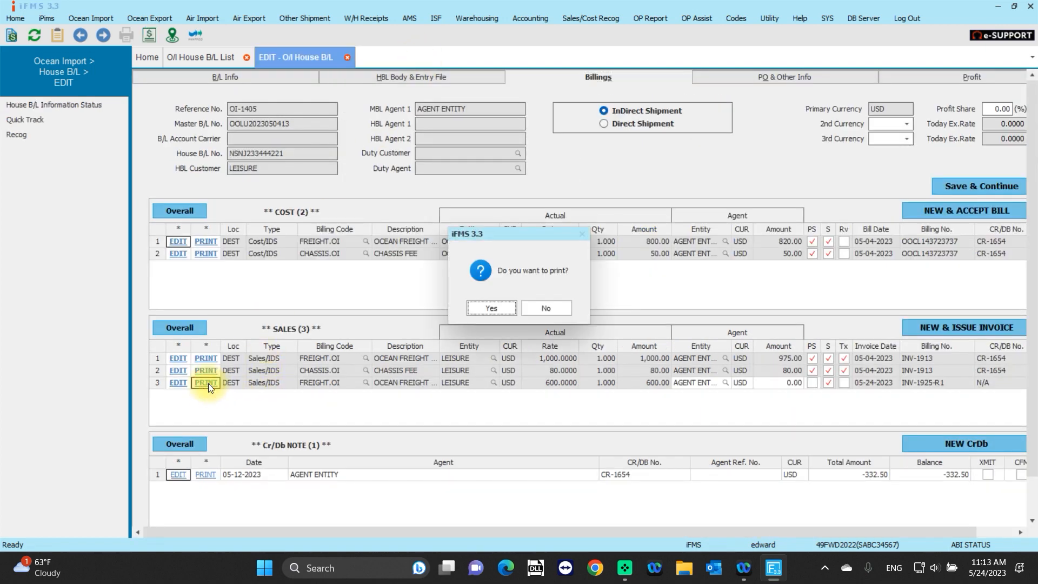
pyautogui.click(489, 308)
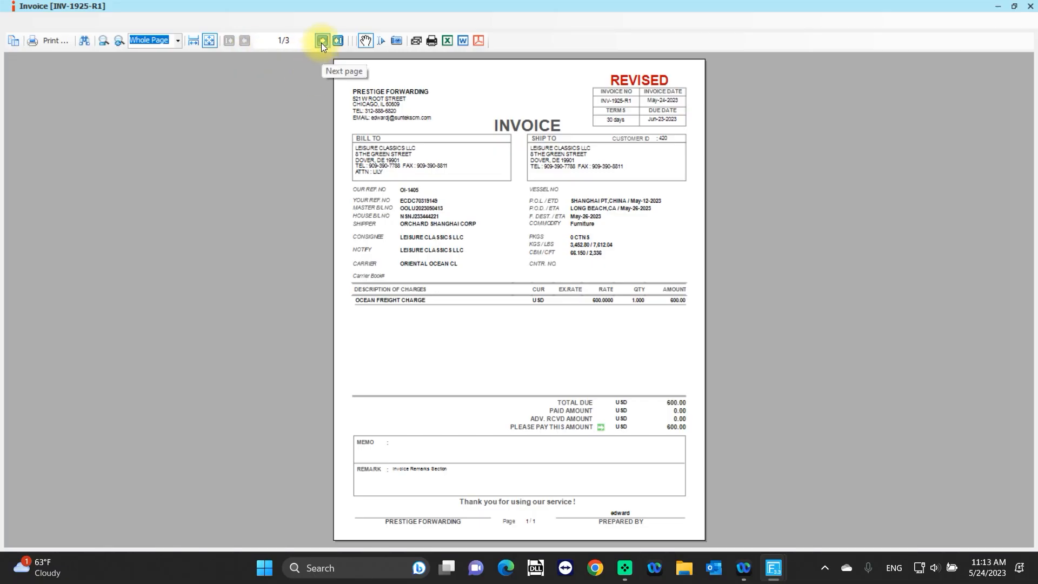
pyautogui.click(322, 41)
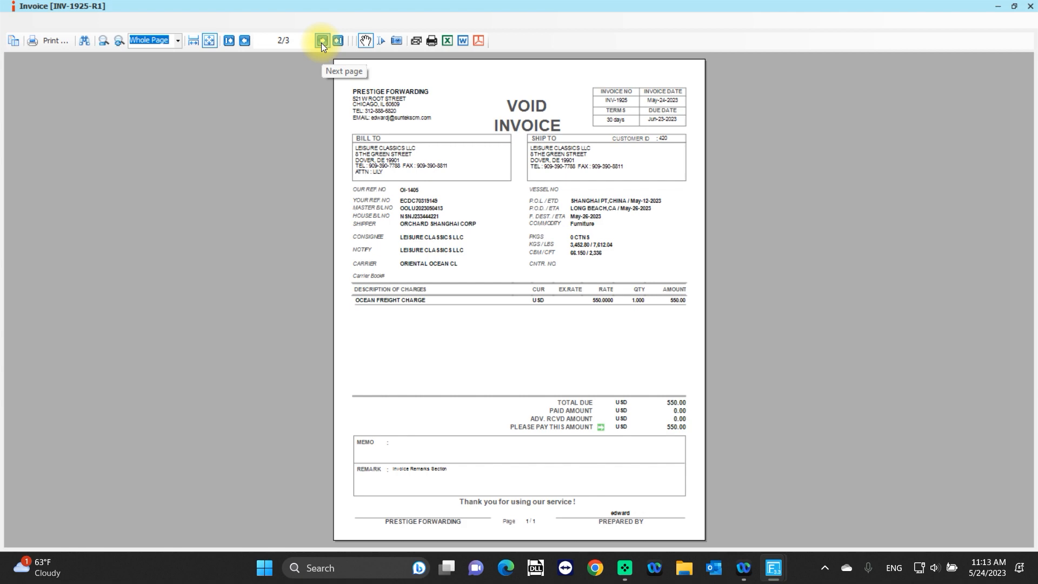
pyautogui.click(322, 41)
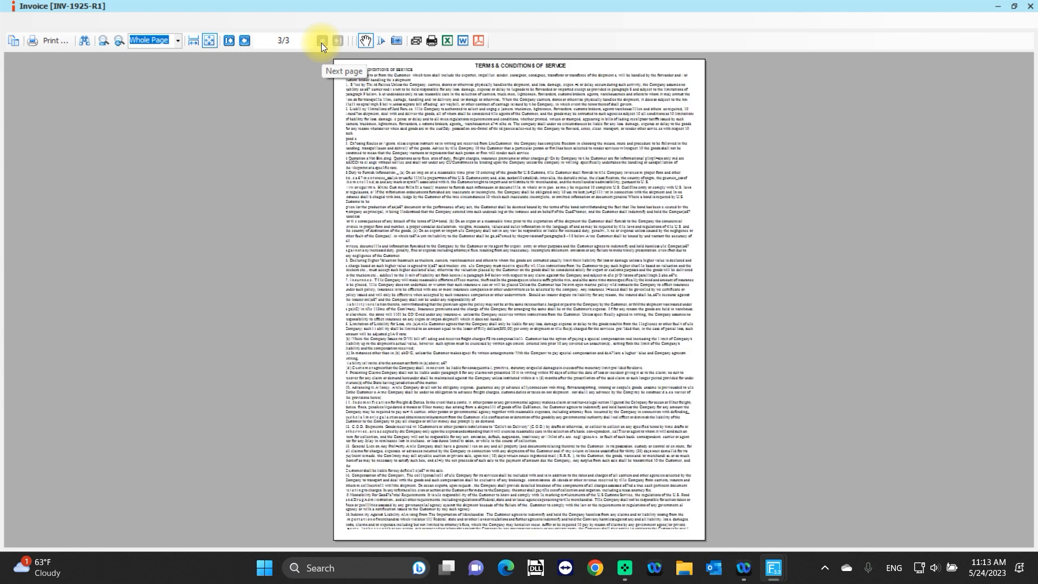
pyautogui.click(244, 41)
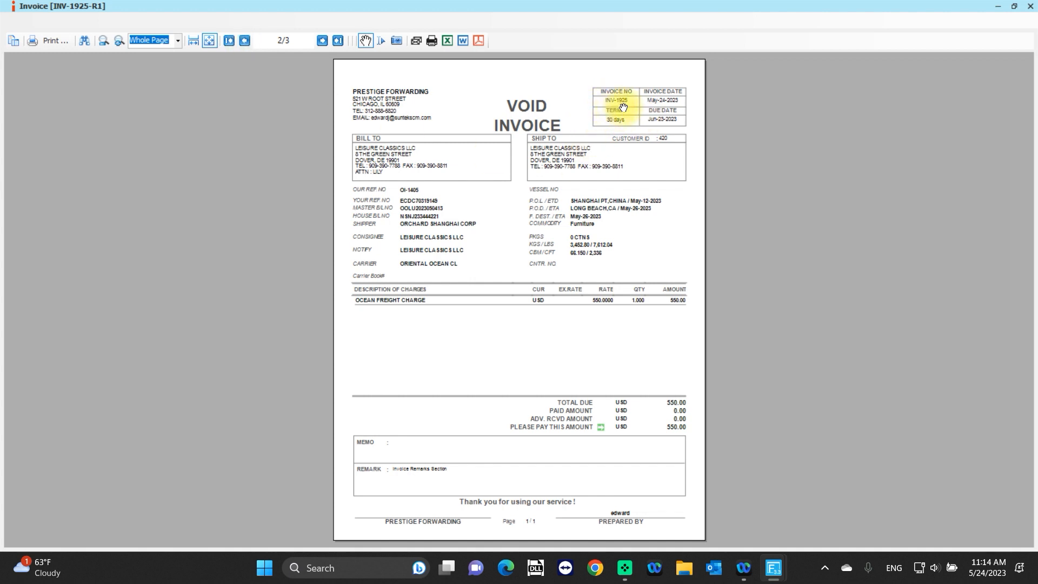
pyautogui.click(245, 42)
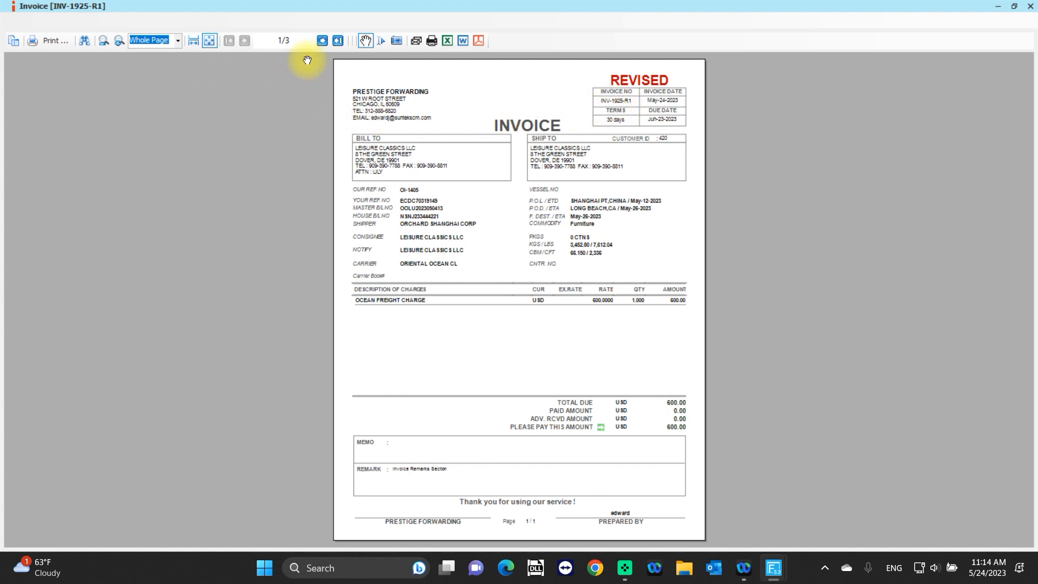
# Page to the voided previous invoice attached behind the revised one, return to the revised page, and close the print preview.
pyautogui.click(322, 42)
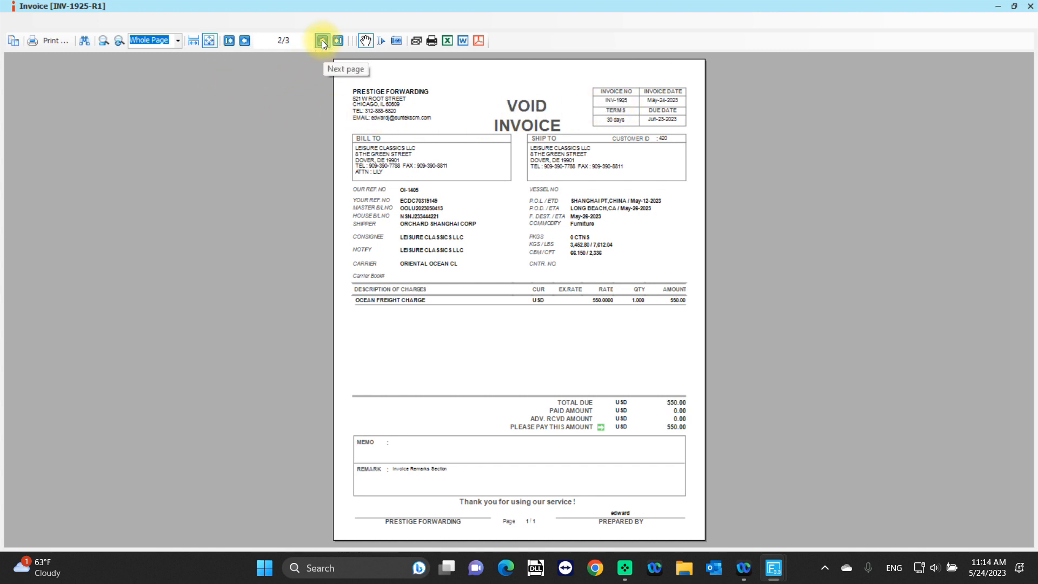
pyautogui.click(247, 43)
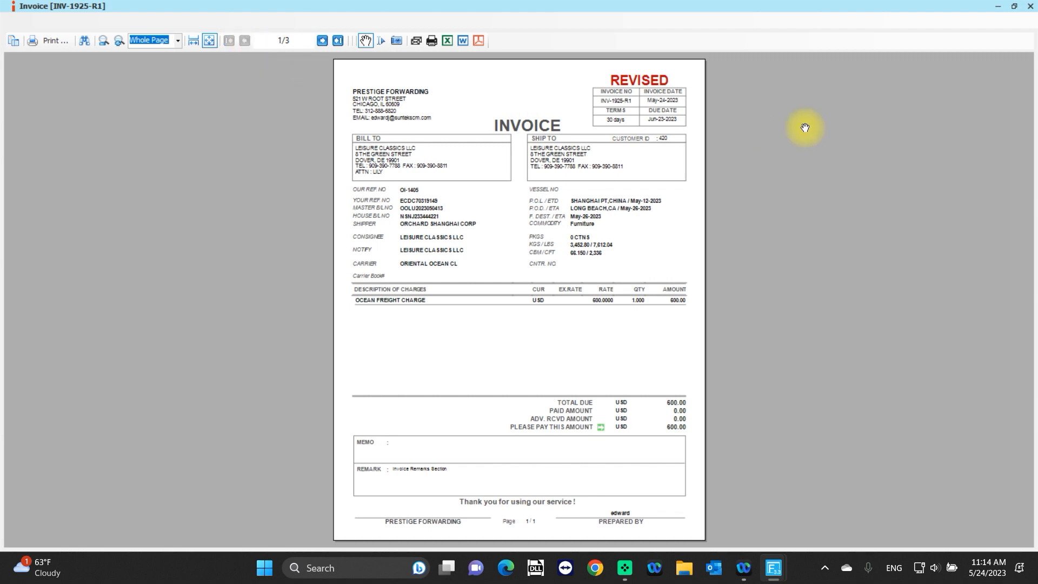
pyautogui.click(1031, 6)
# Amend the revised invoice on the third sales line so that the previous invoice is not attached, and save it.
pyautogui.click(183, 383)
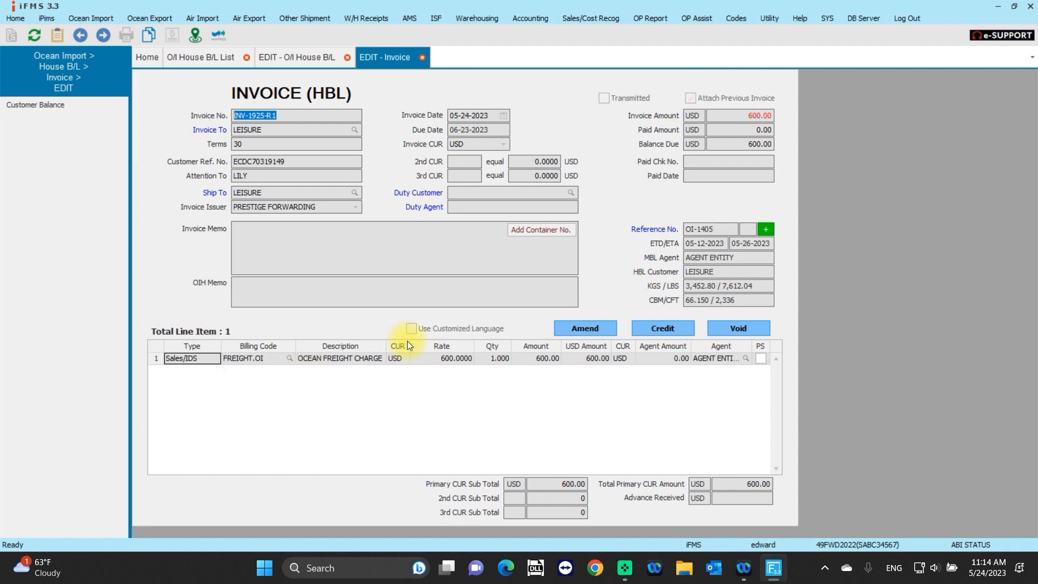
pyautogui.click(602, 326)
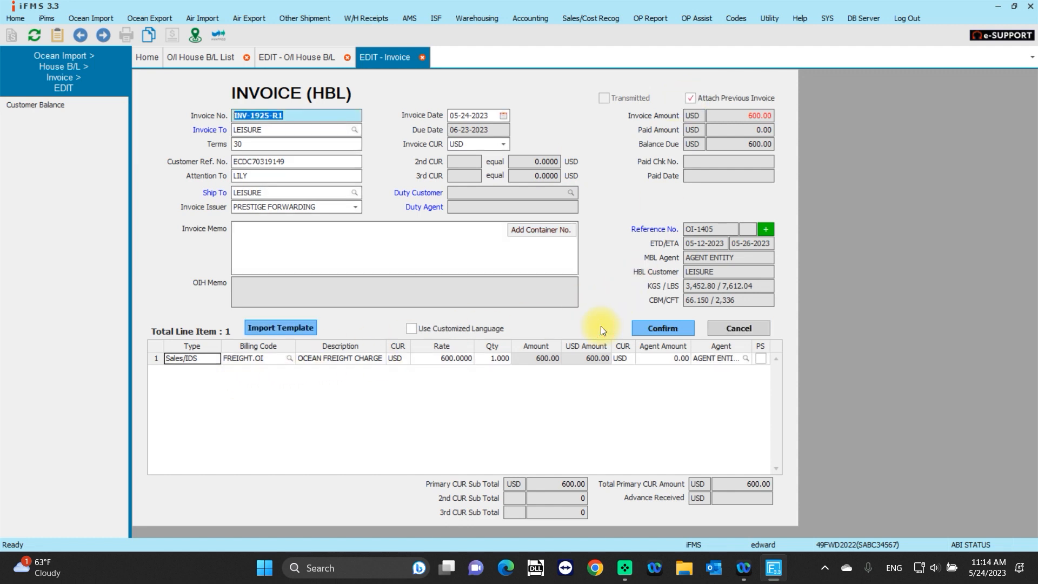
pyautogui.click(691, 99)
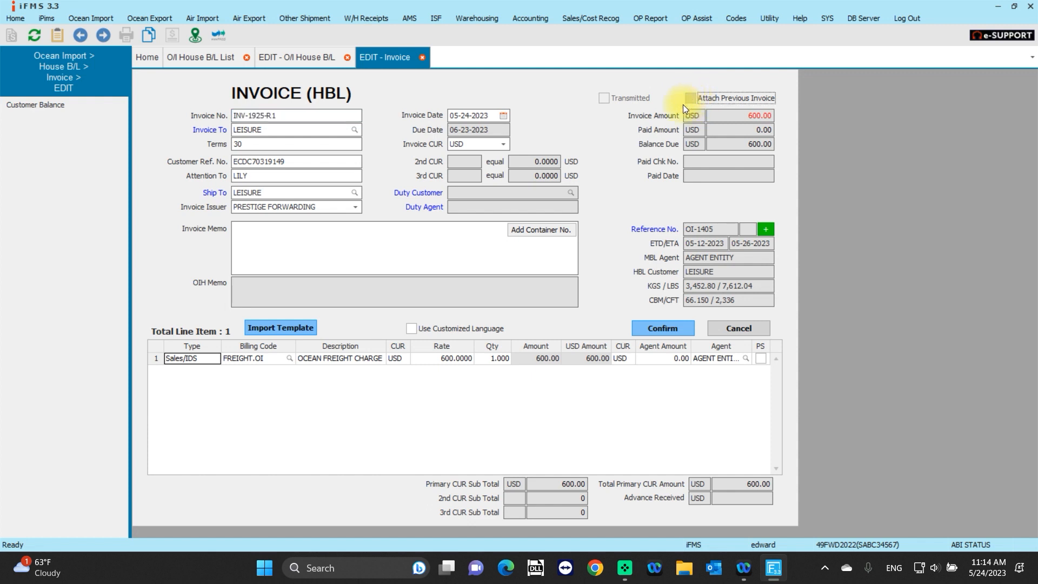
pyautogui.click(652, 332)
pyautogui.click(486, 310)
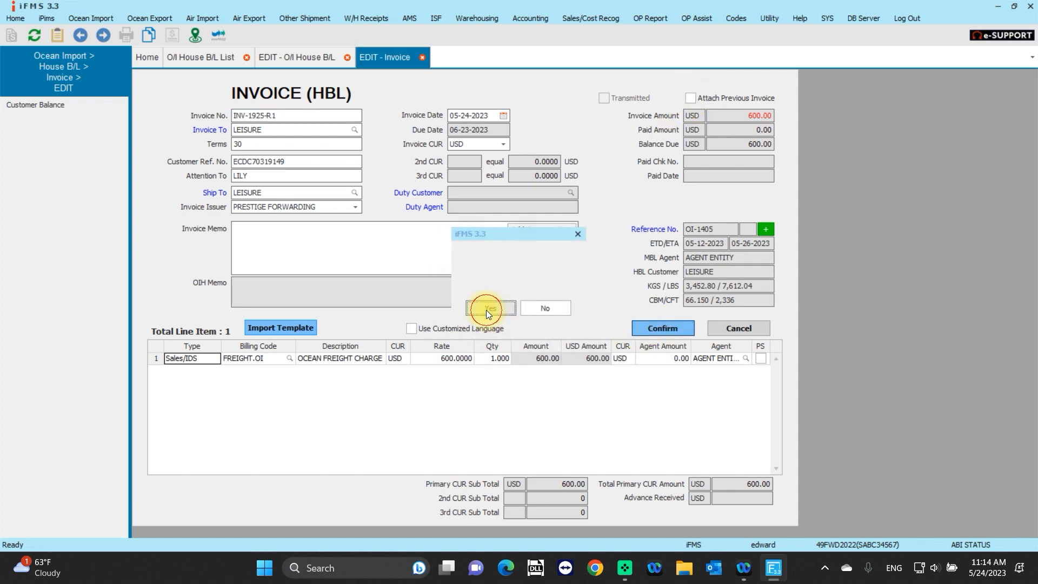
pyautogui.click(524, 306)
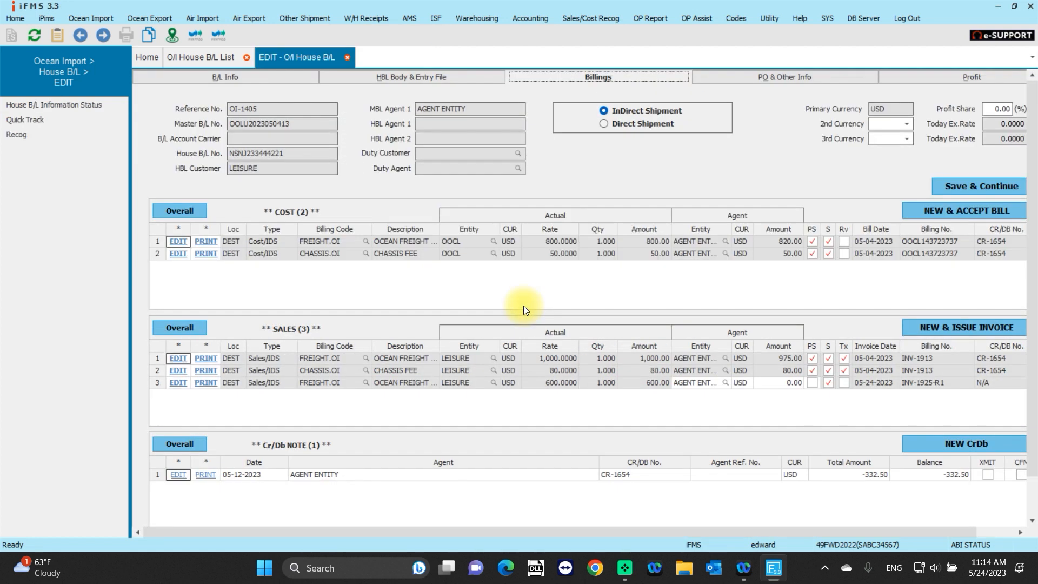
# Preview the third sales line's invoice for printing, page through it to check for the previous invoice, and close the preview.
pyautogui.click(207, 385)
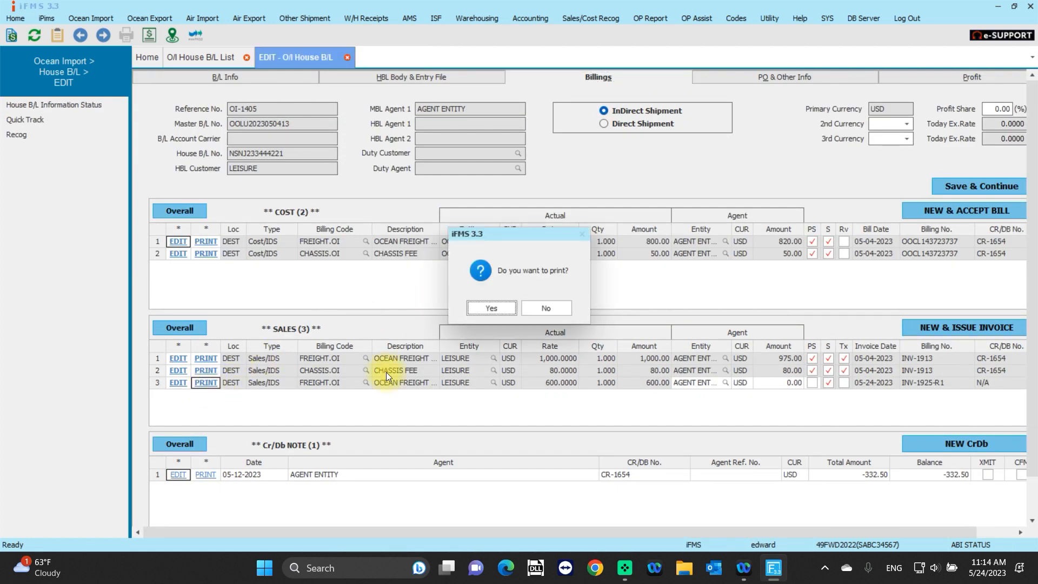
pyautogui.click(500, 306)
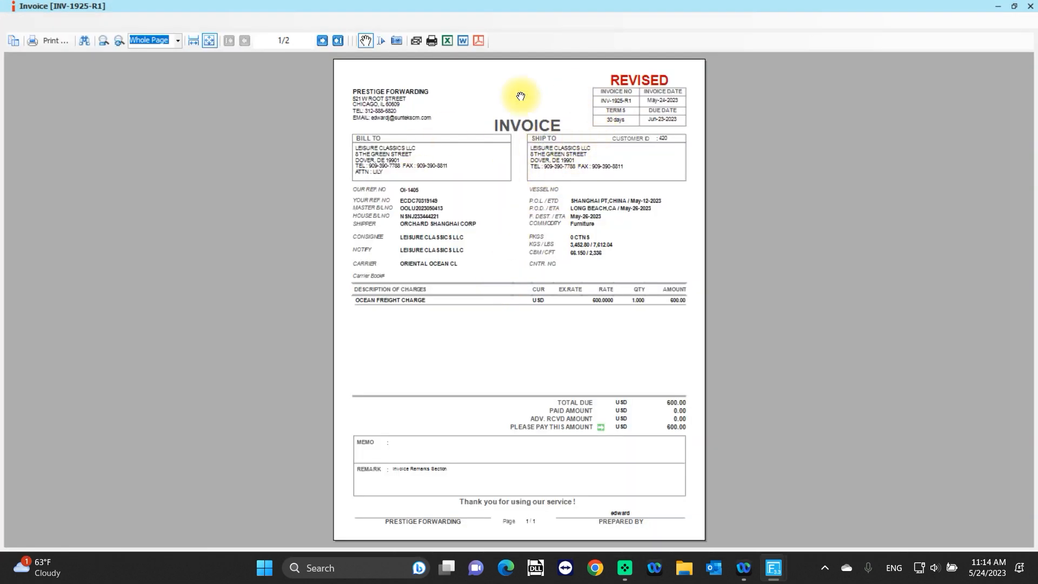
pyautogui.click(323, 40)
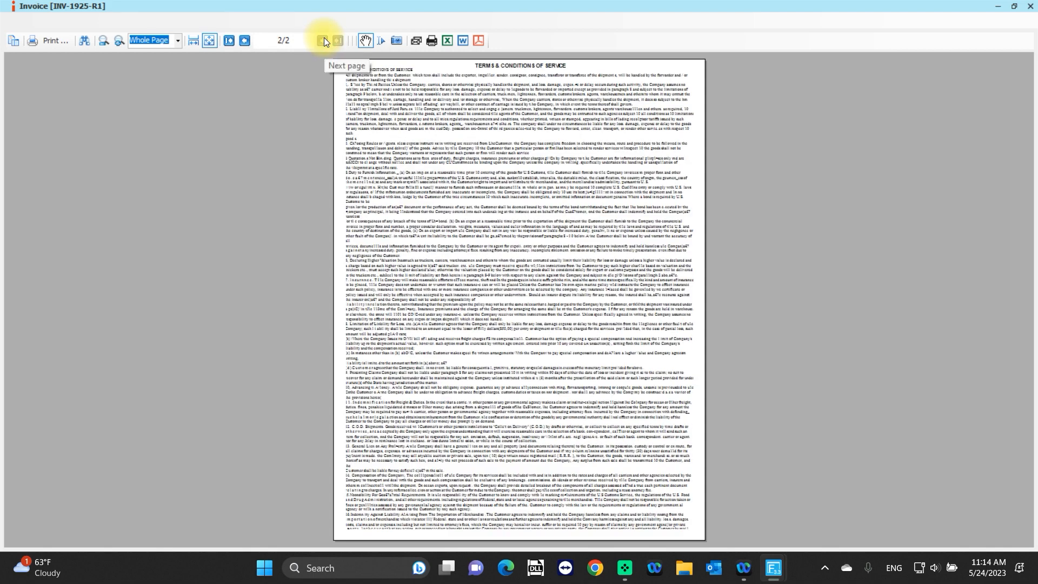
pyautogui.click(248, 43)
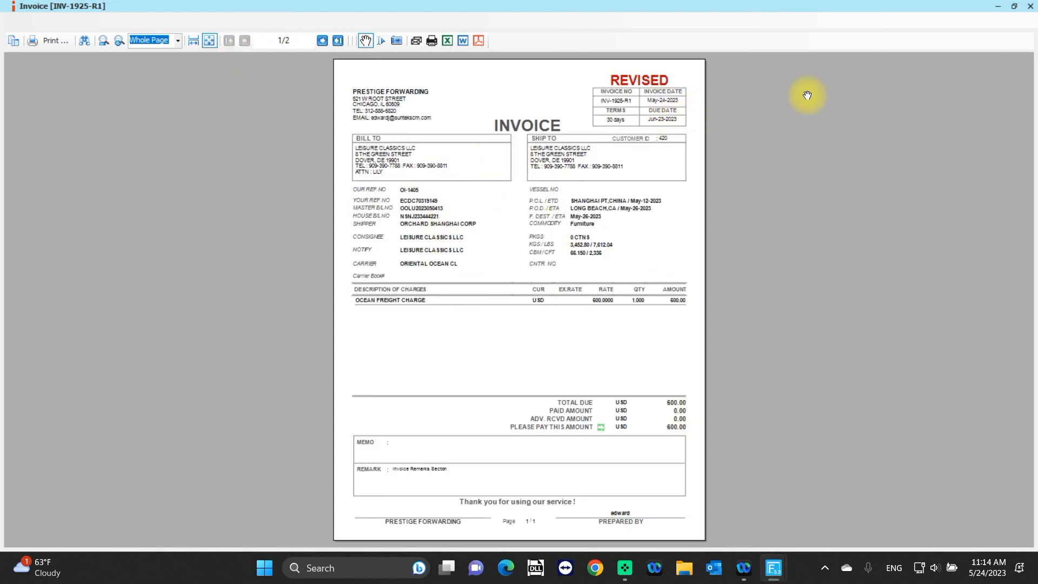
pyautogui.click(1029, 7)
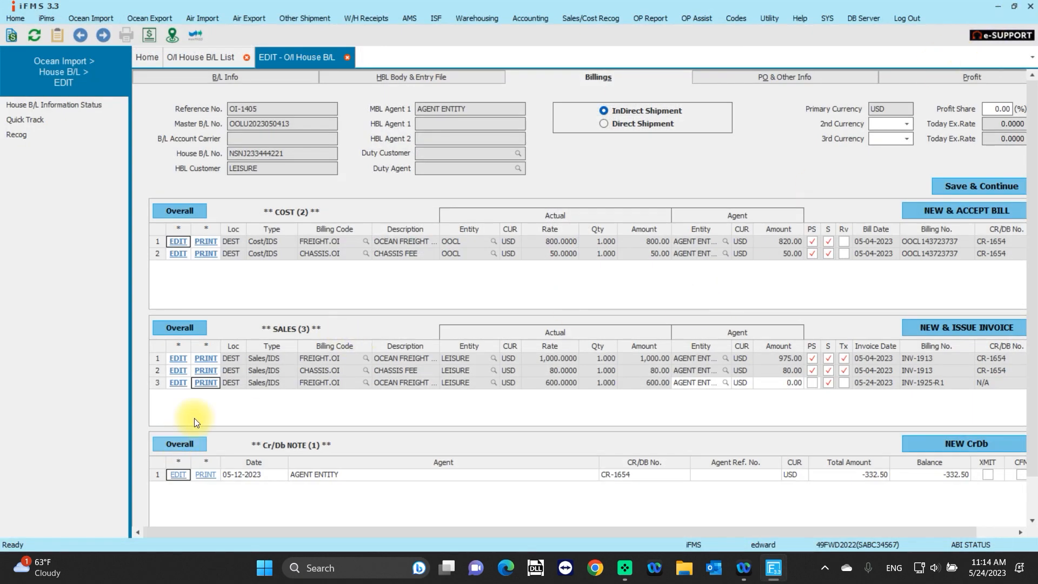
# Issue a credit against the third sales line's invoice with a credit amount of 200 on the ocean freight charge, and save it.
pyautogui.click(177, 382)
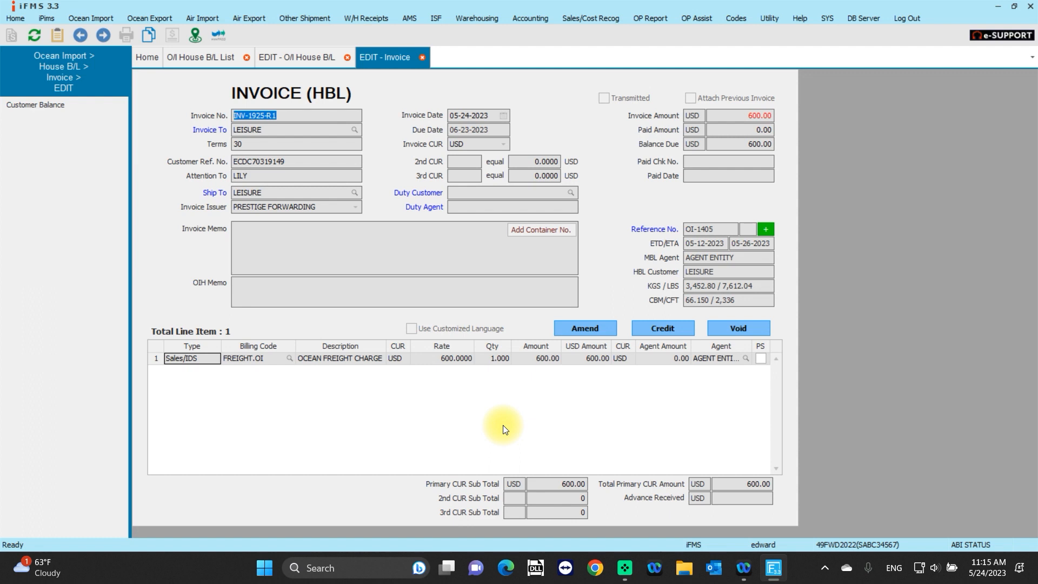
pyautogui.click(662, 330)
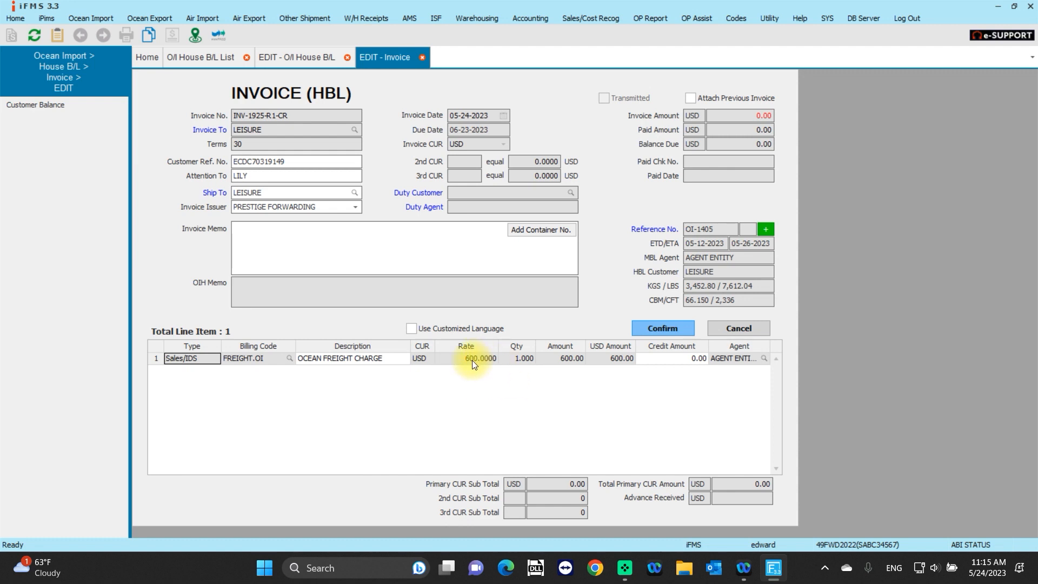
pyautogui.click(667, 358)
pyautogui.write('200')
pyautogui.click(659, 330)
pyautogui.click(489, 307)
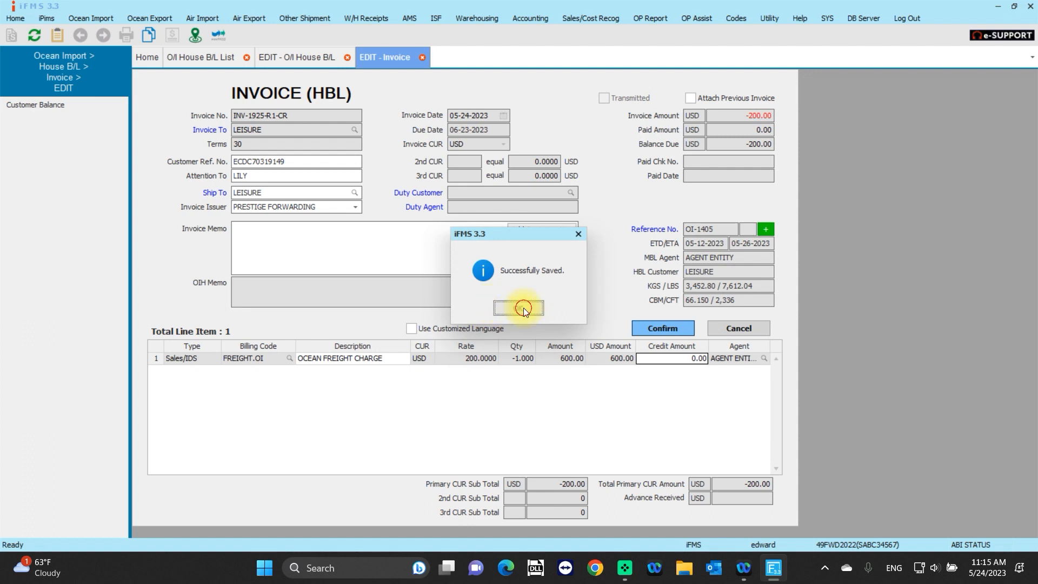
pyautogui.click(524, 309)
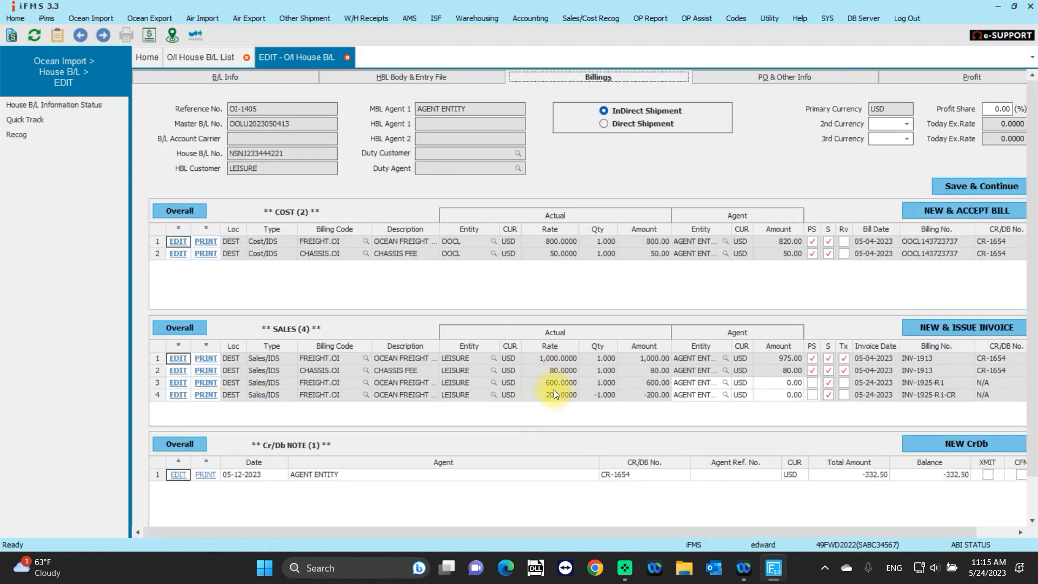
# Preview the credit invoice on the fourth sales line for printing, examine its details, and close the preview.
pyautogui.click(211, 397)
pyautogui.click(473, 307)
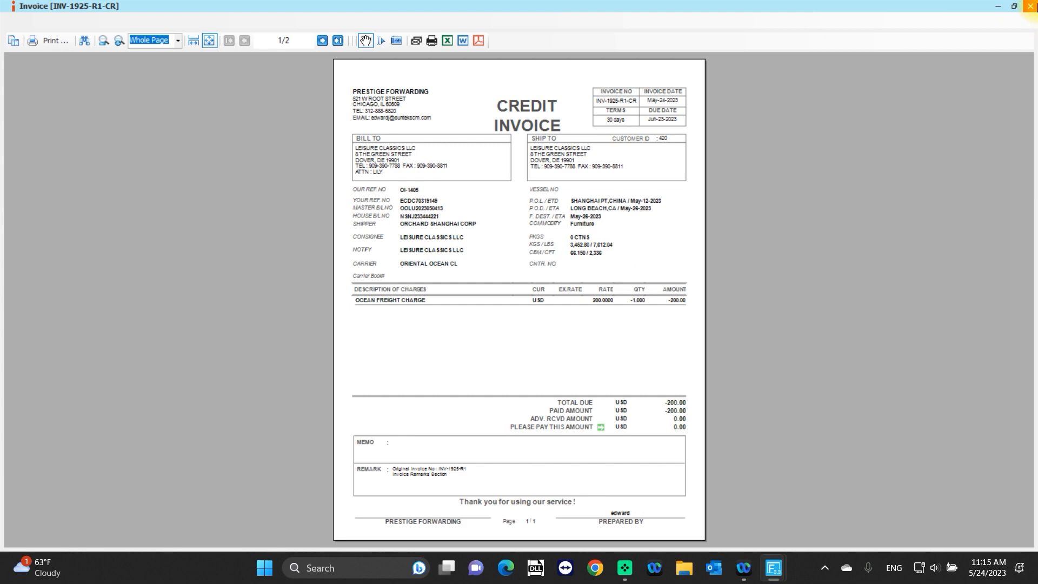
pyautogui.click(1030, 6)
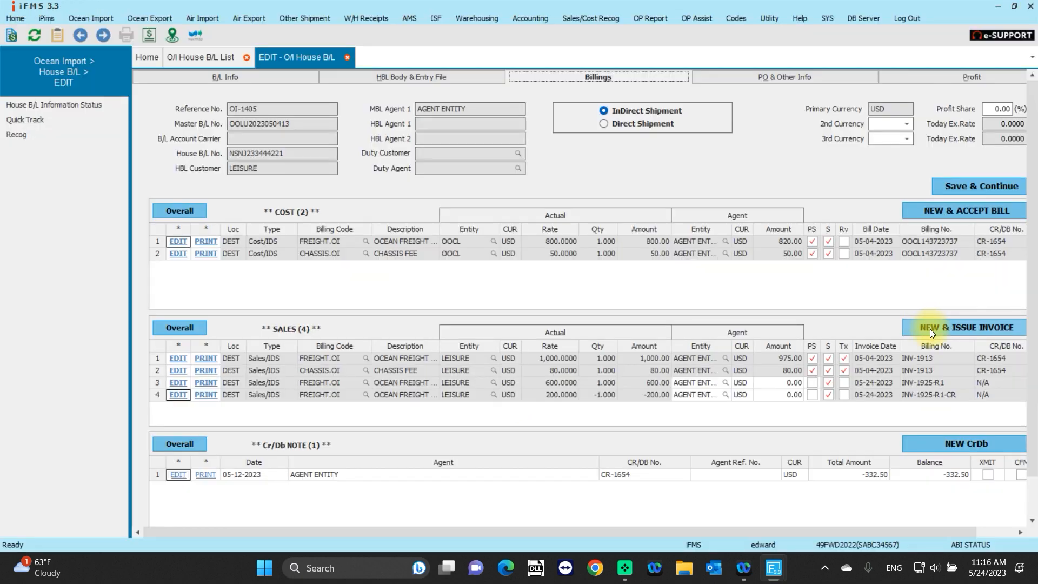
# Issue a new sales invoice with billing code FREIGHT.OI at rate 800 and quantity 1, and save it without printing complications.
pyautogui.click(930, 329)
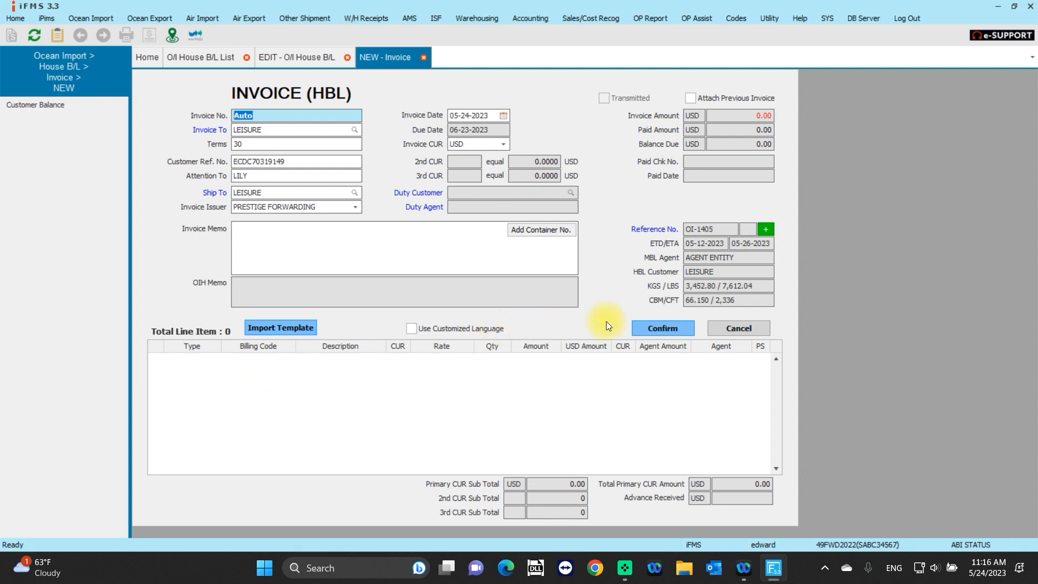
pyautogui.click(248, 363)
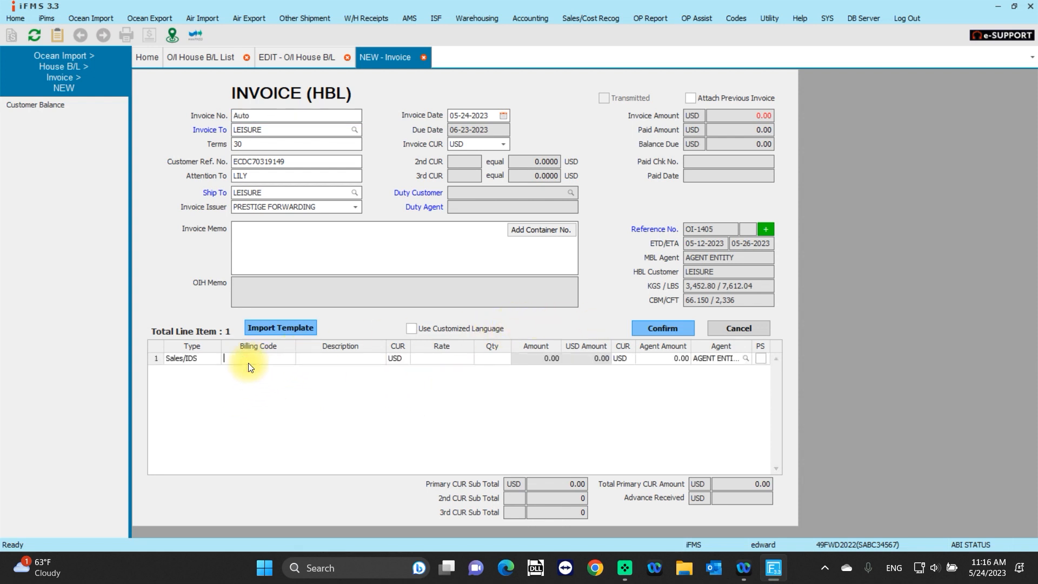
pyautogui.write('fre')
pyautogui.press('Return')
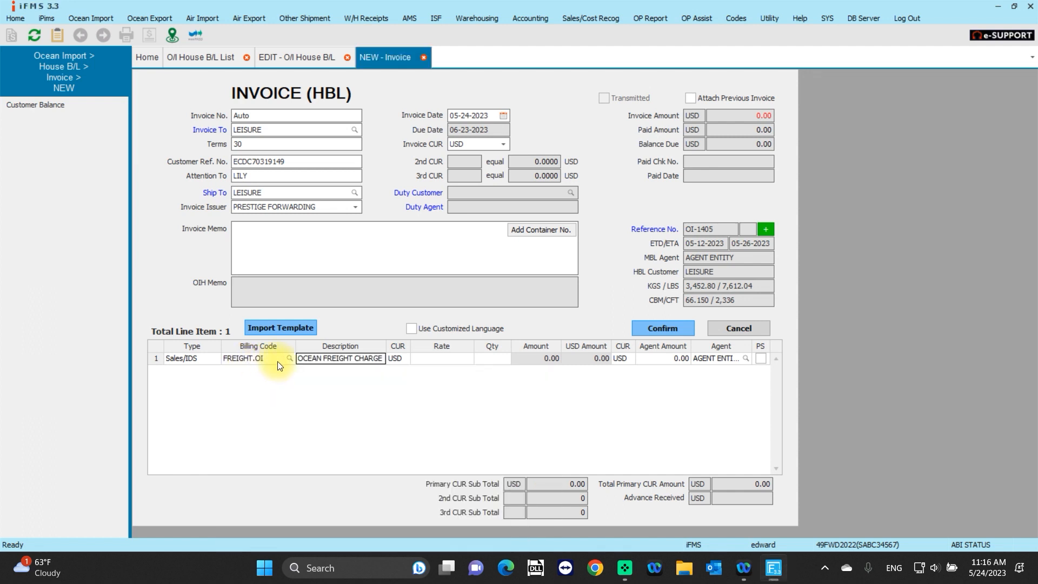
pyautogui.click(431, 360)
pyautogui.write('800.0000')
pyautogui.click(545, 358)
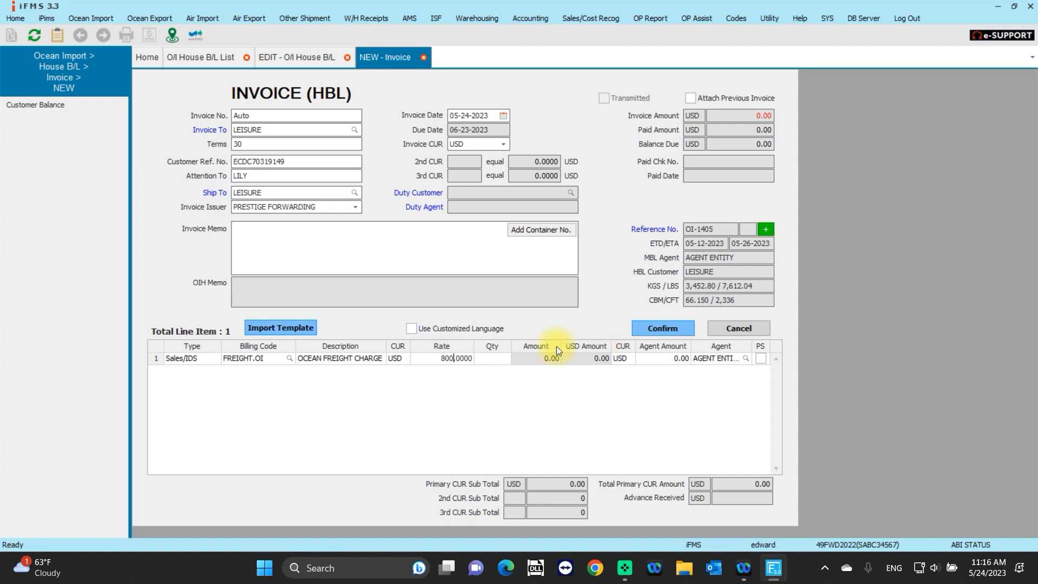
pyautogui.click(502, 360)
pyautogui.click(682, 328)
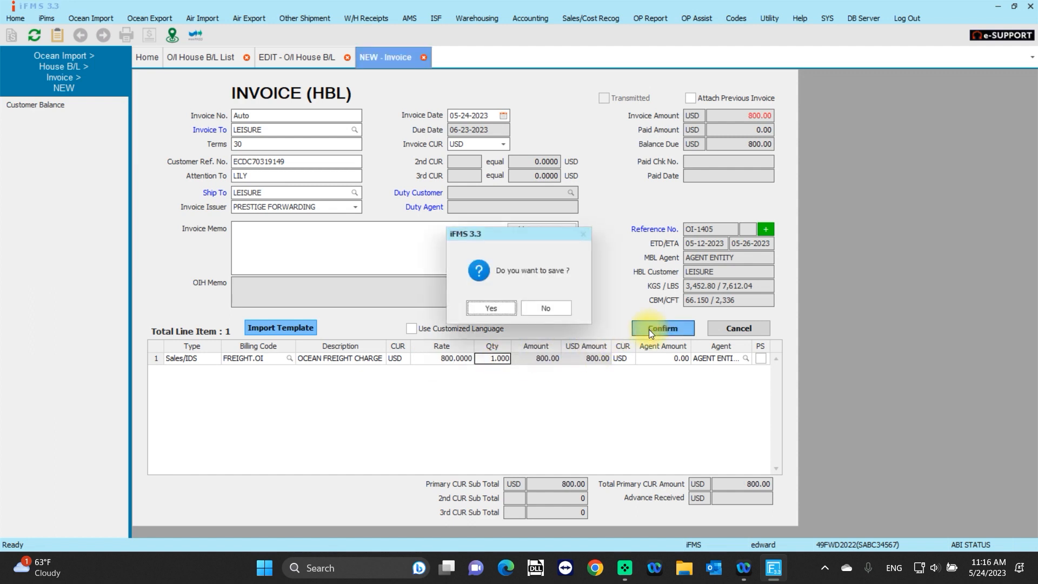
pyautogui.click(482, 307)
pyautogui.click(500, 311)
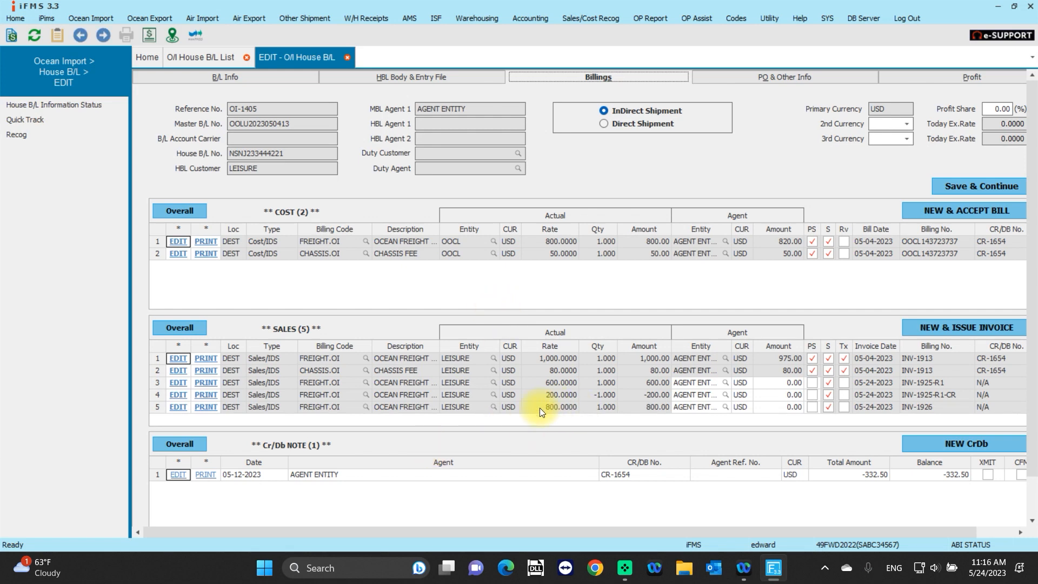
# Void the newly issued 800 USD ocean freight invoice on the fifth sales line.
pyautogui.click(180, 407)
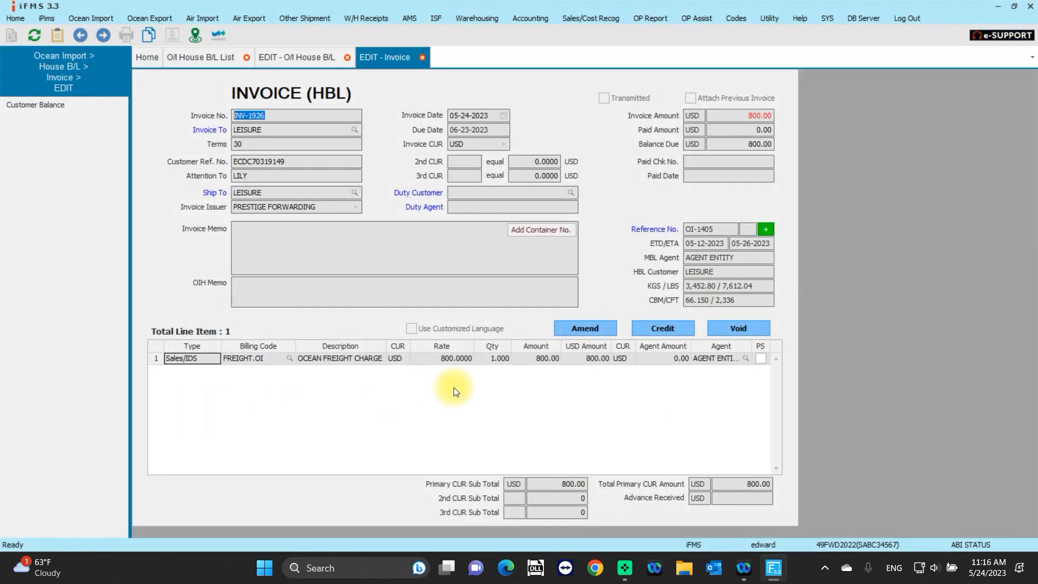
pyautogui.click(745, 328)
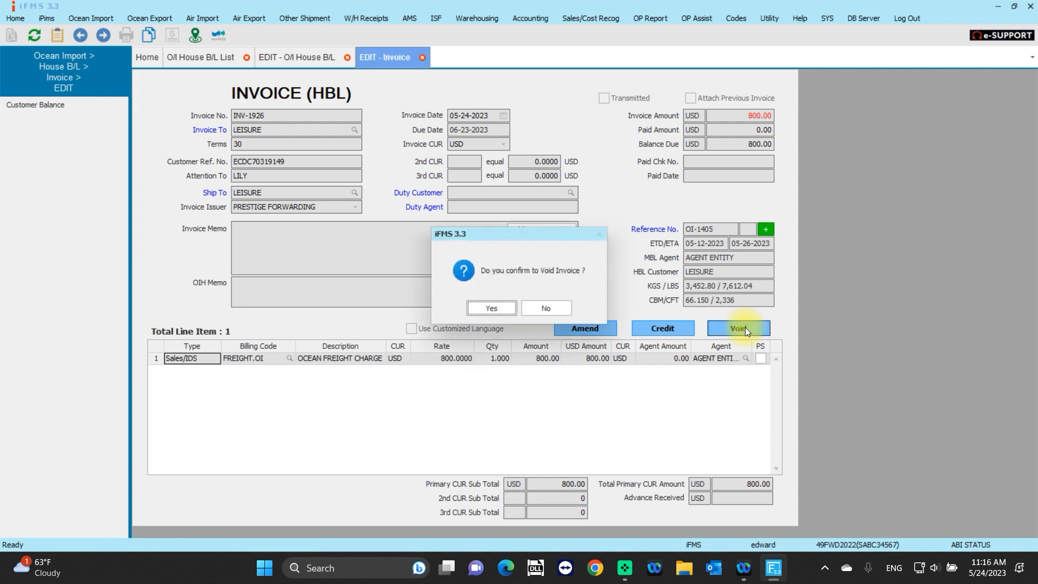
pyautogui.click(491, 313)
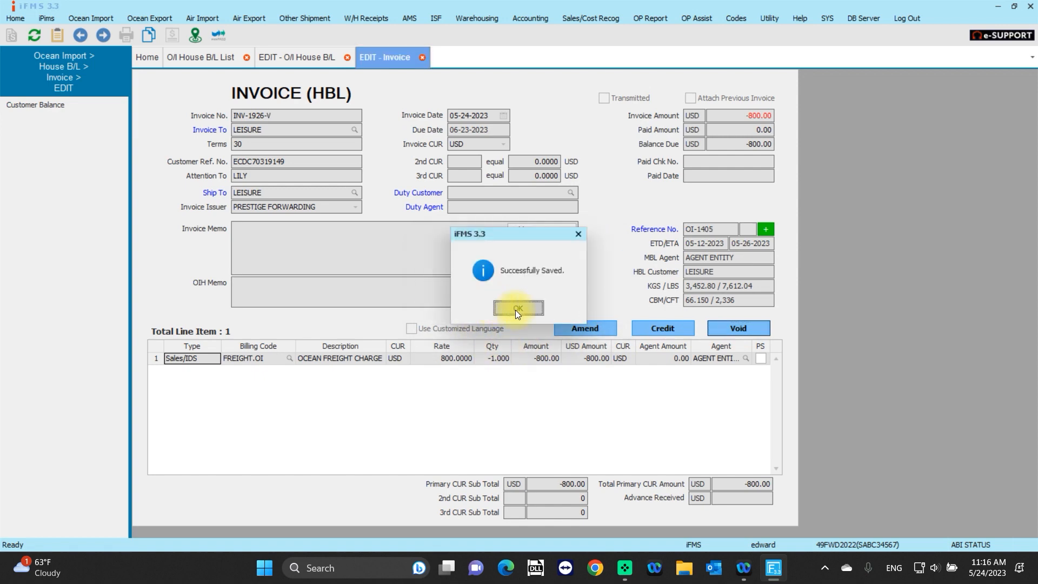
pyautogui.click(516, 311)
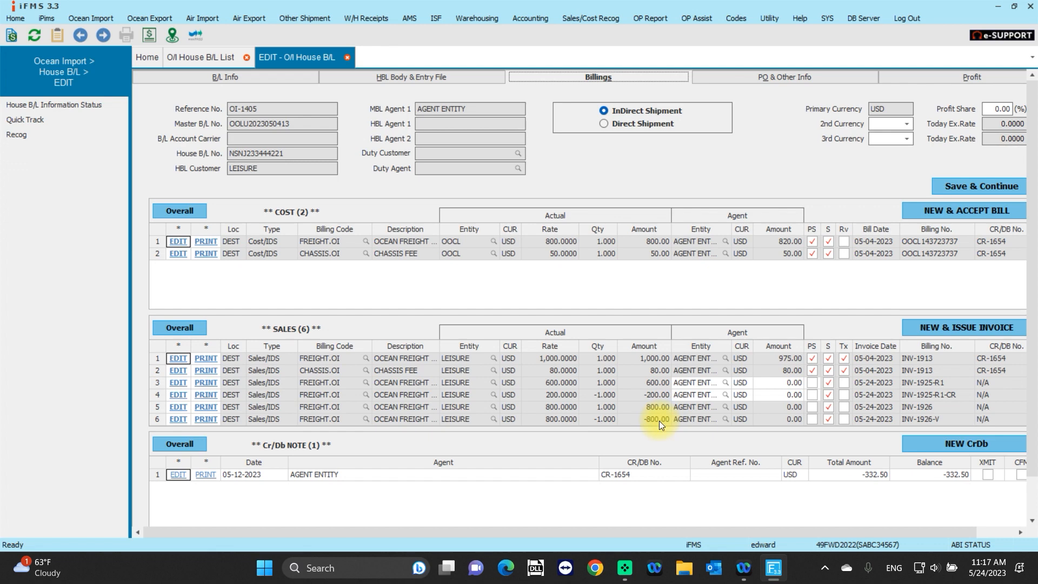
# Preview the void invoice on the sixth sales line for printing, examine its number, amount and remark, and close the preview.
pyautogui.click(206, 420)
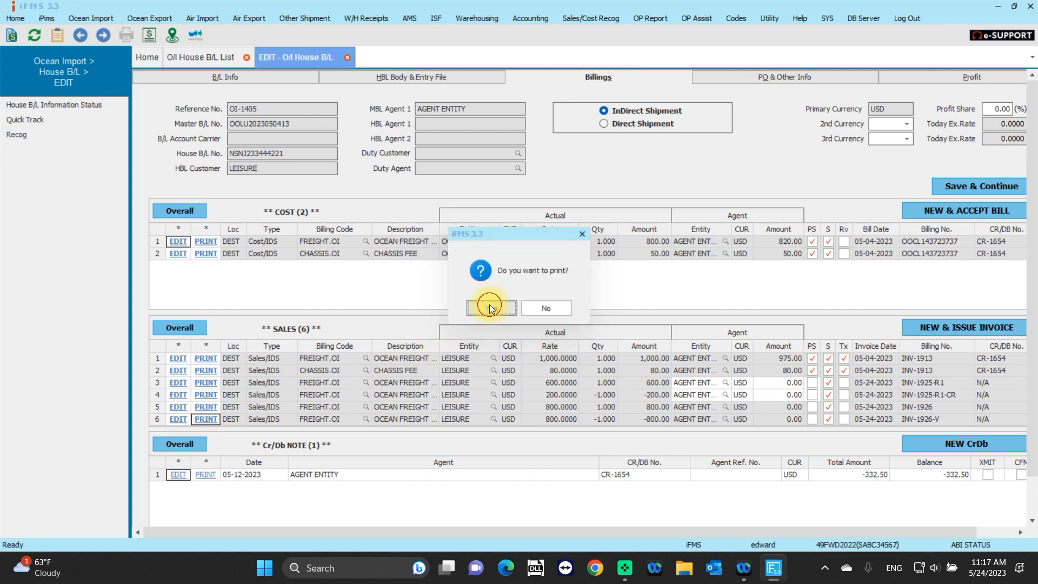
pyautogui.click(489, 304)
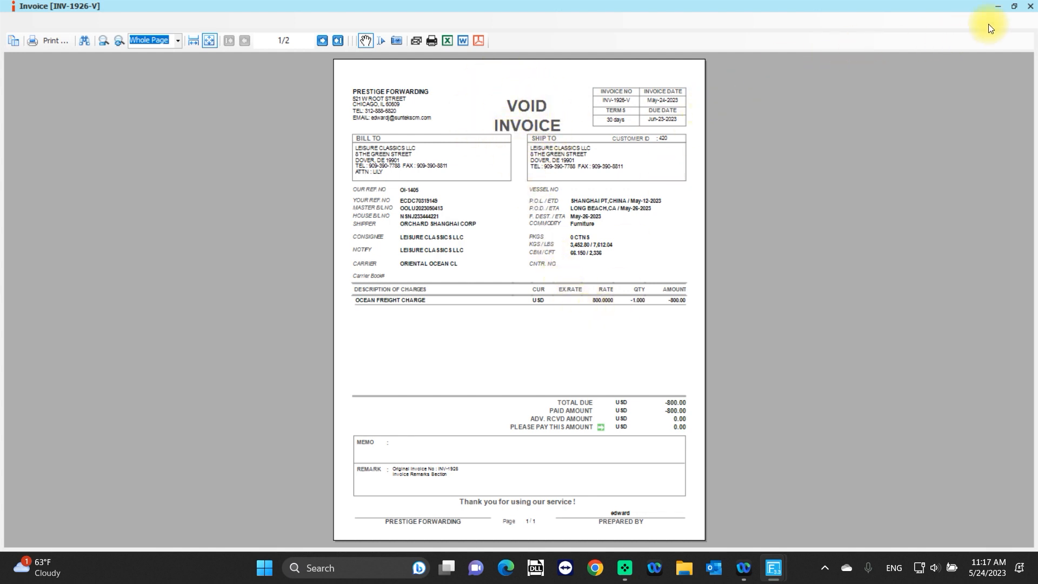
pyautogui.click(1032, 6)
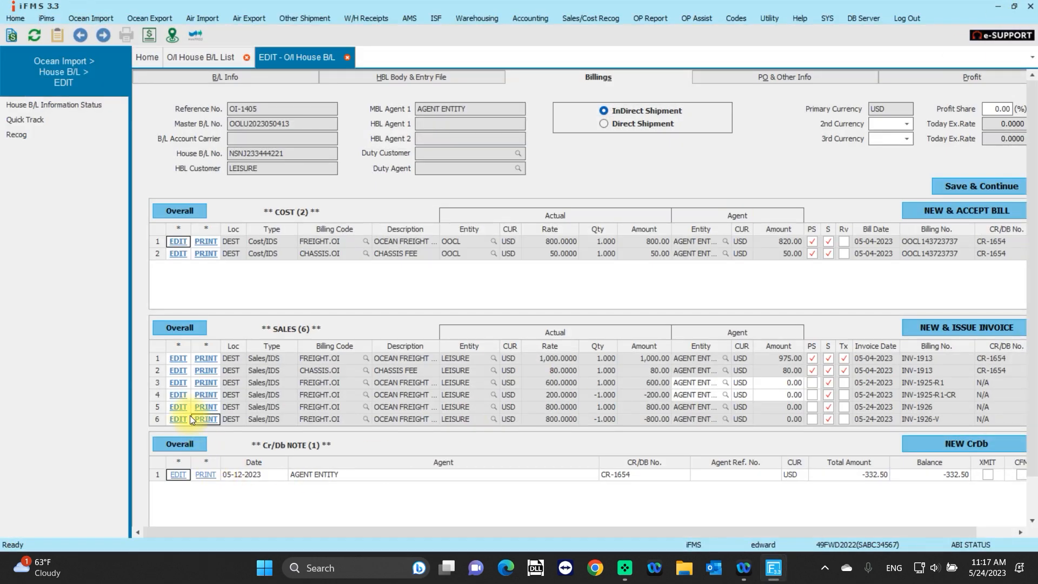
# Generate the print preview of the original invoice on the fifth sales line.
pyautogui.click(202, 406)
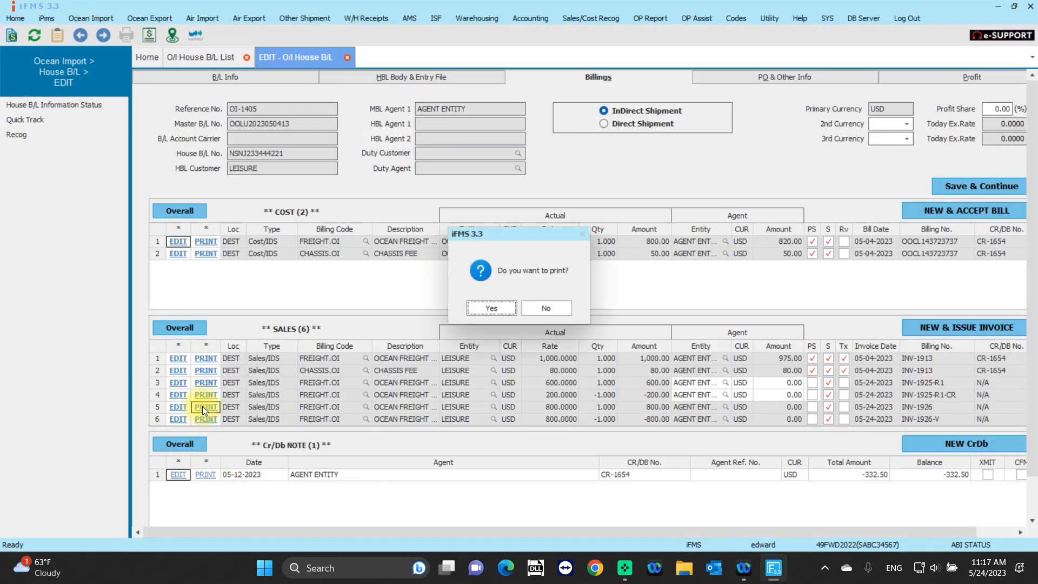
pyautogui.click(489, 305)
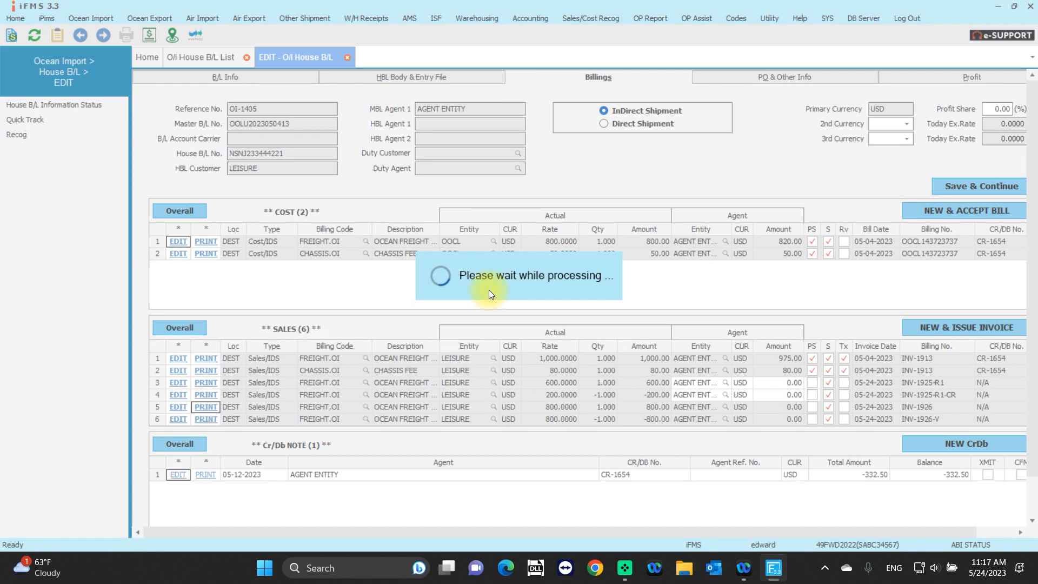